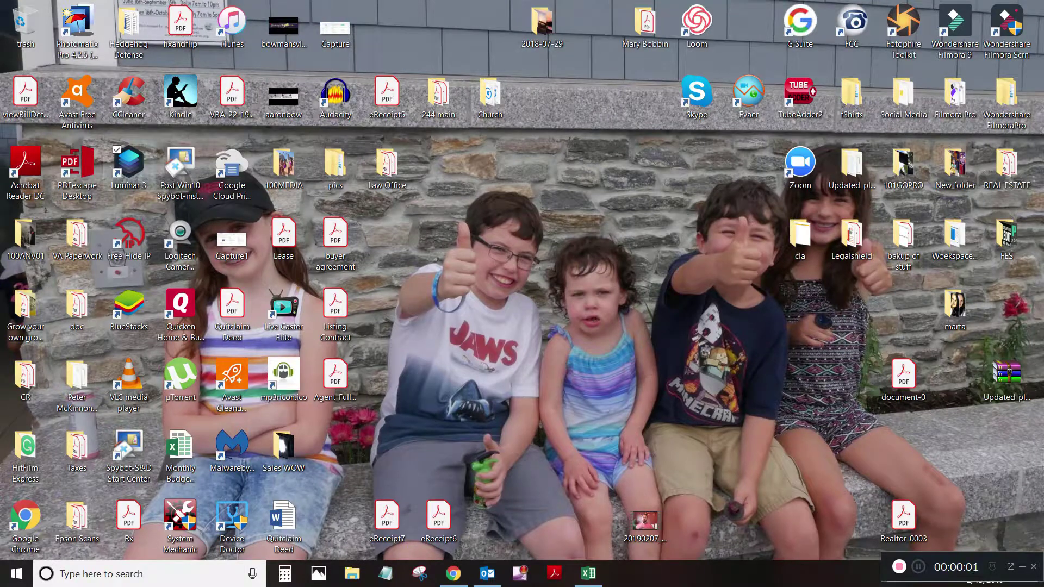
Launch Luminar 3 and look through the photos in the 2019-02-14 folder.
double_click(128, 167)
mouse_move(232, 240)
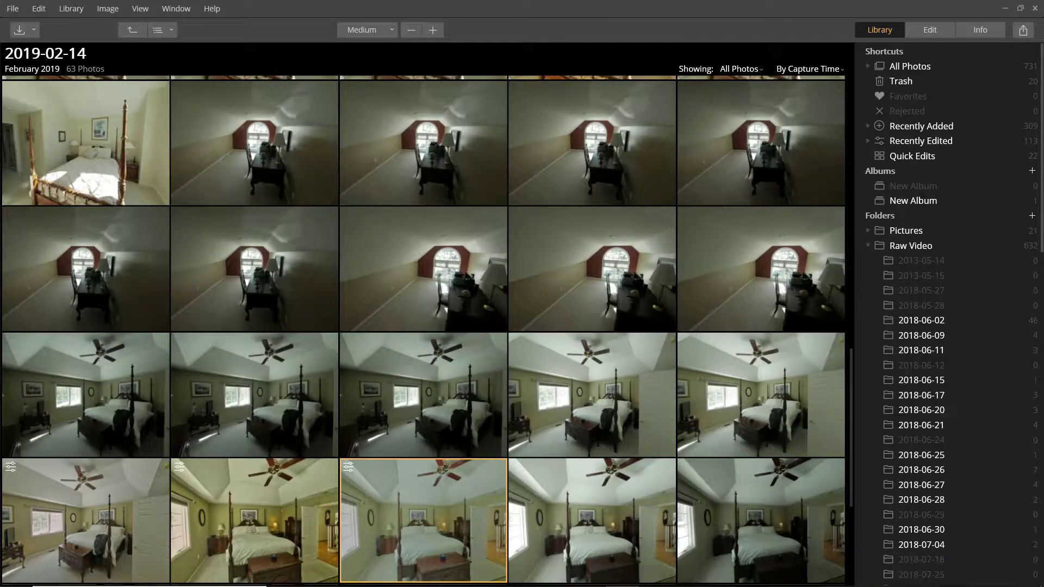
scroll(424, 330, "down", 5)
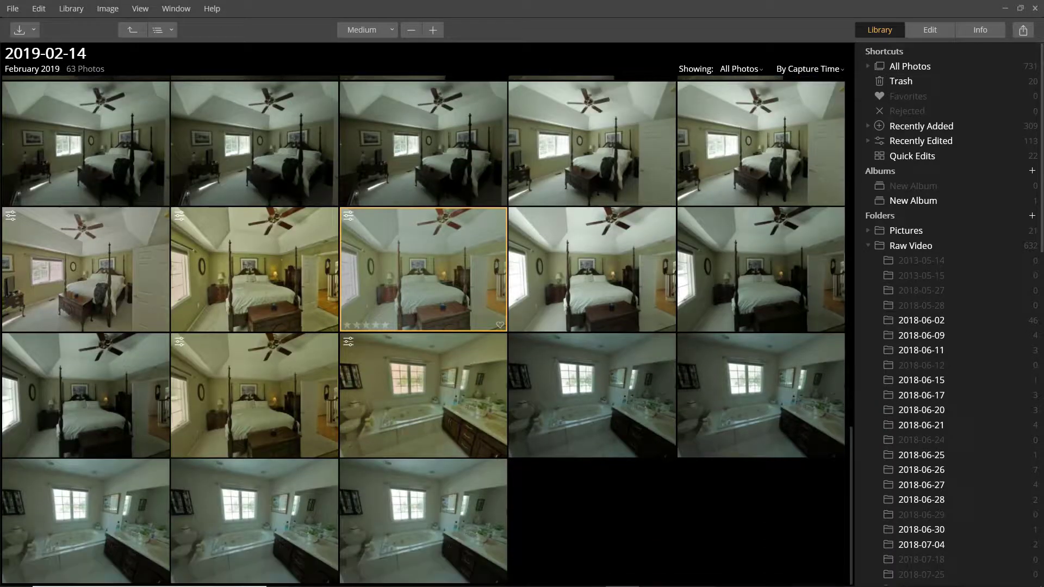
scroll(424, 313, "up", 5)
scroll(948, 315, "down", 15)
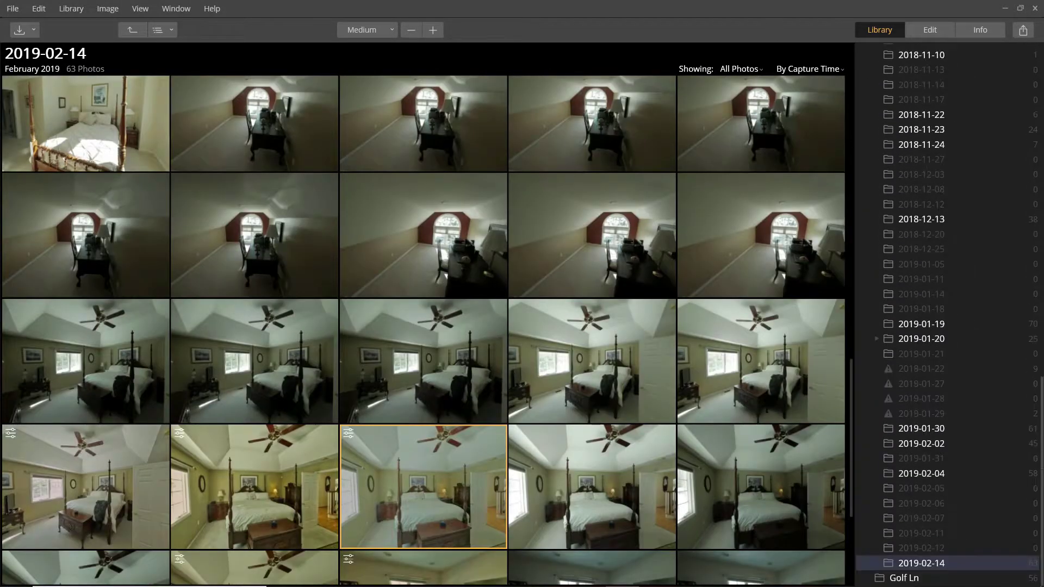
Open the 2019-02-04 folder and look through its raw and edited interior photos.
left_click(922, 473)
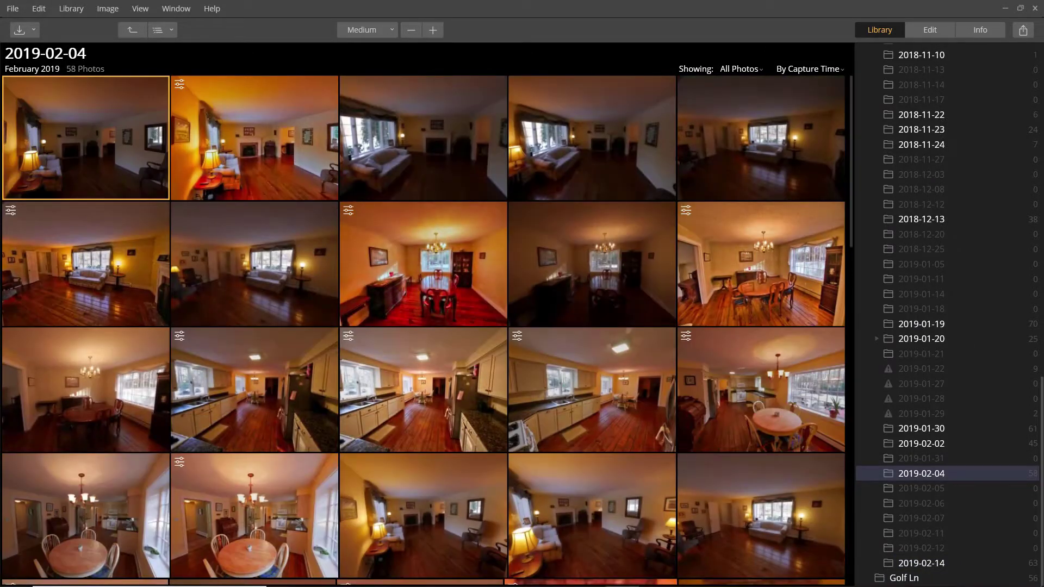
scroll(424, 330, "down", 3)
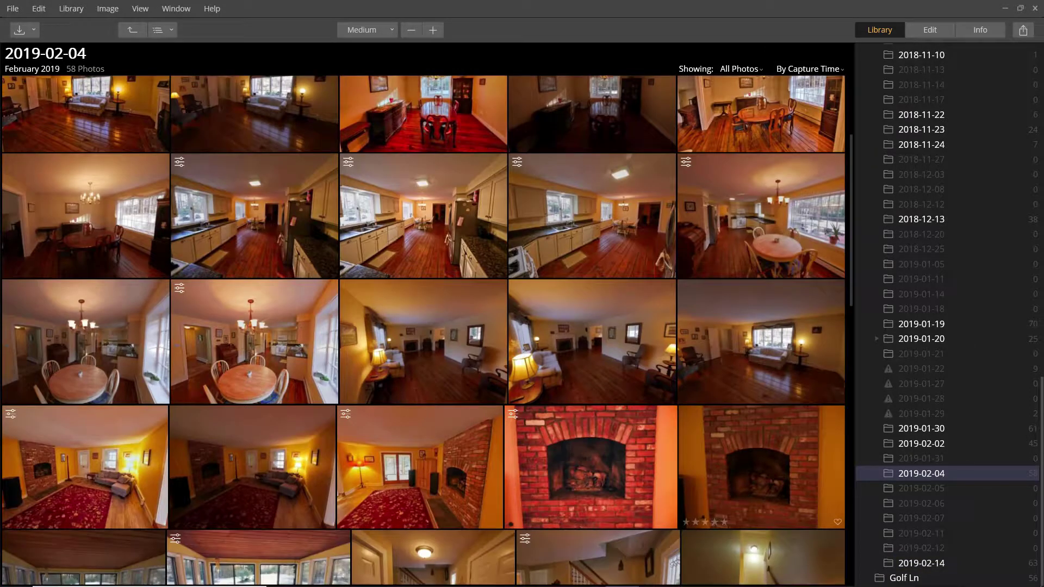
scroll(424, 330, "down", 10)
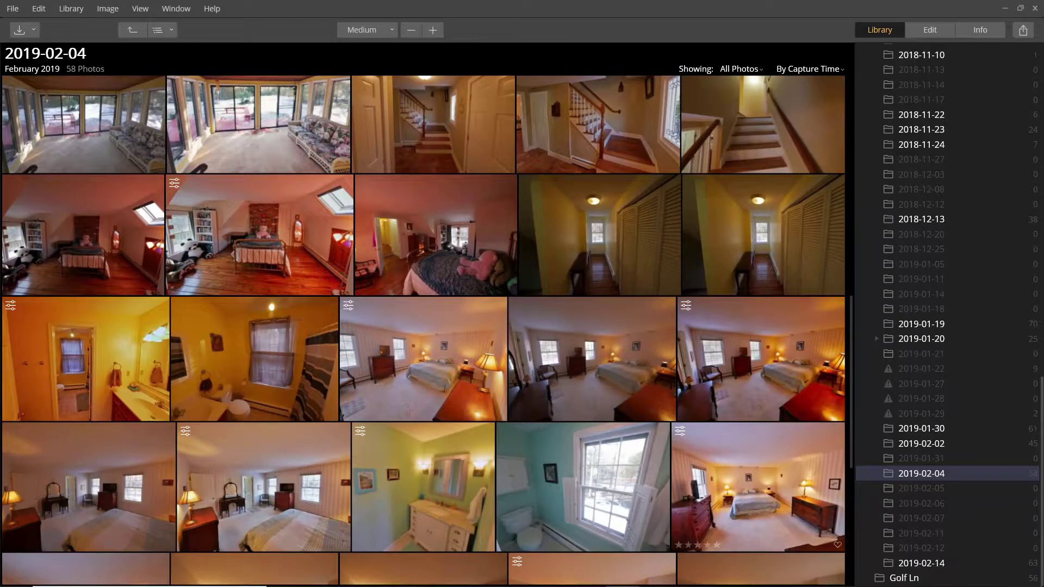
scroll(423, 330, "down", 6)
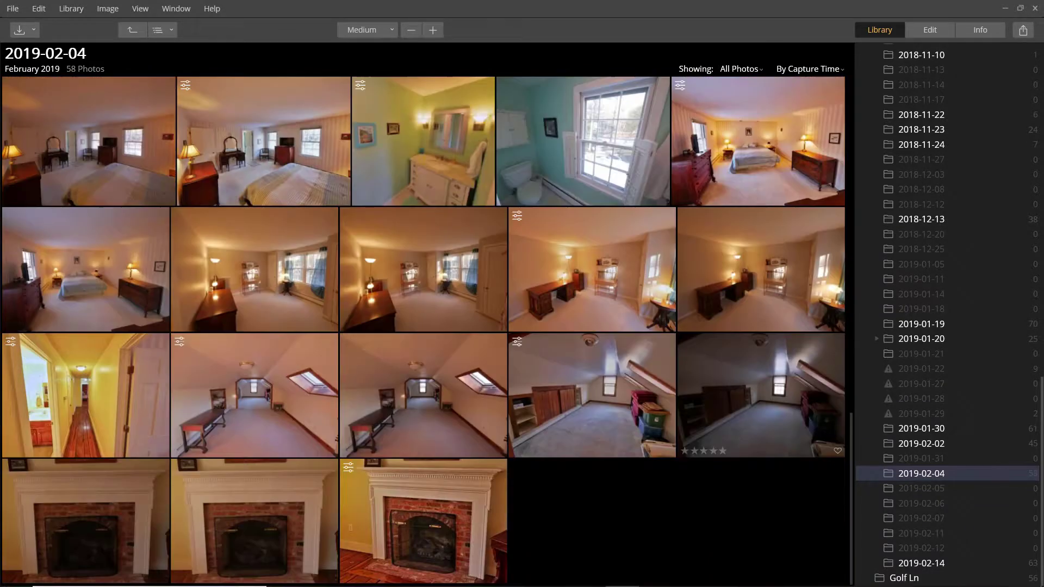
scroll(424, 330, "up", 8)
scroll(424, 331, "up", 10)
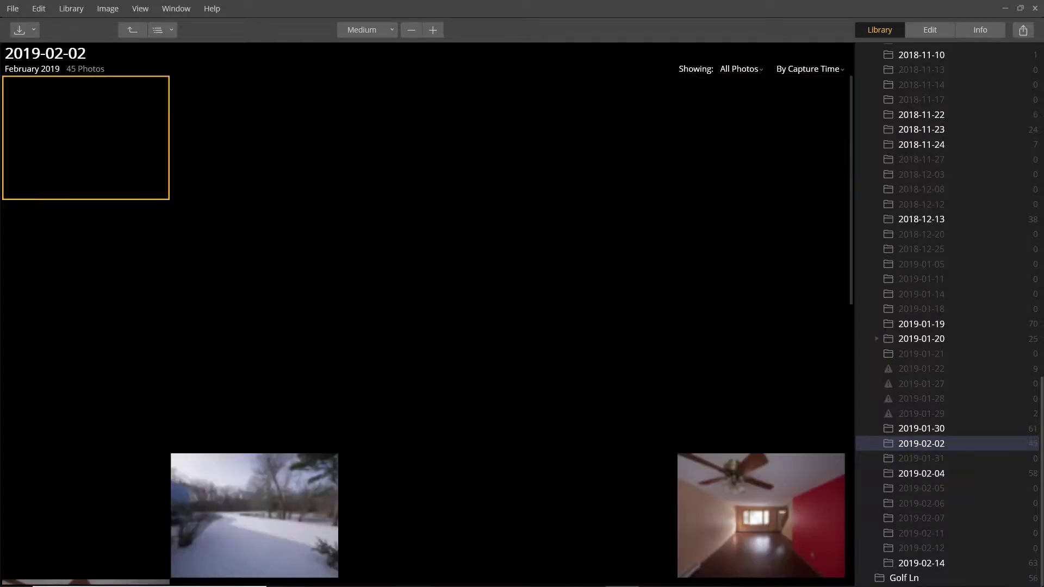
Open the kitchen photo P1020599.RW2 from the 2019-01-30 folder for editing and switch its filters to the Professional workspace.
left_click(921, 429)
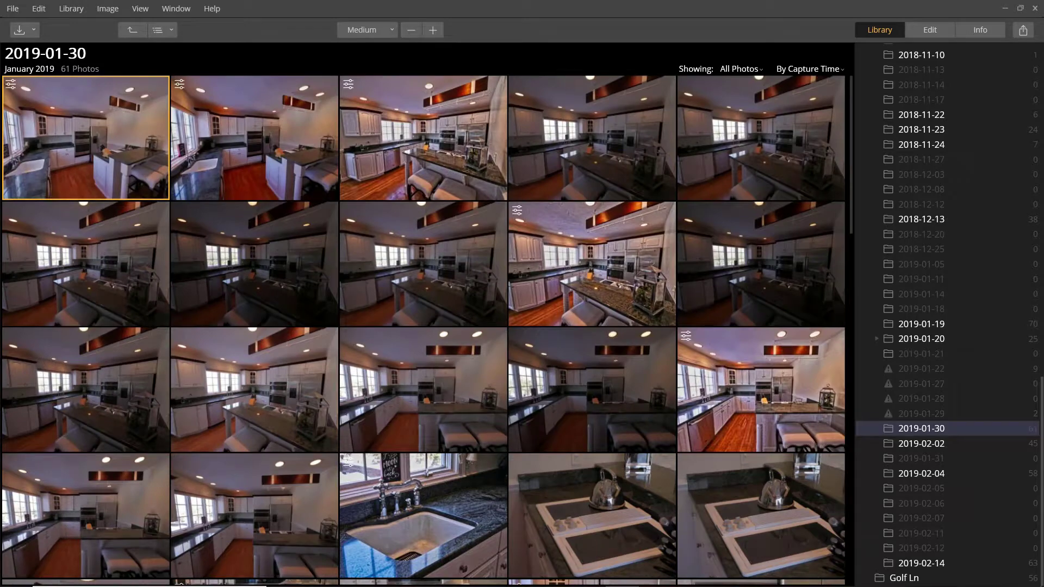
double_click(423, 138)
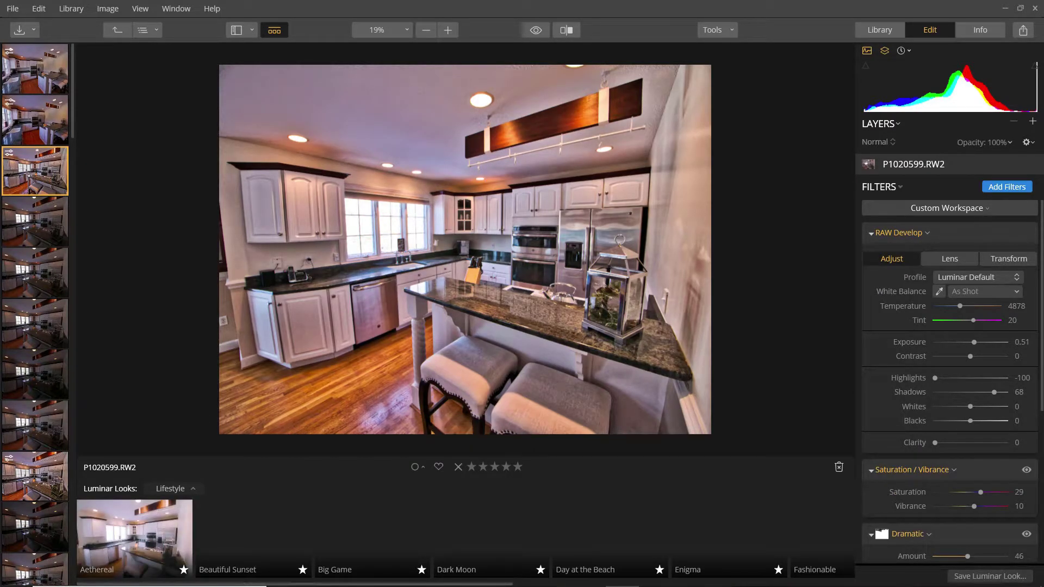
left_click(949, 208)
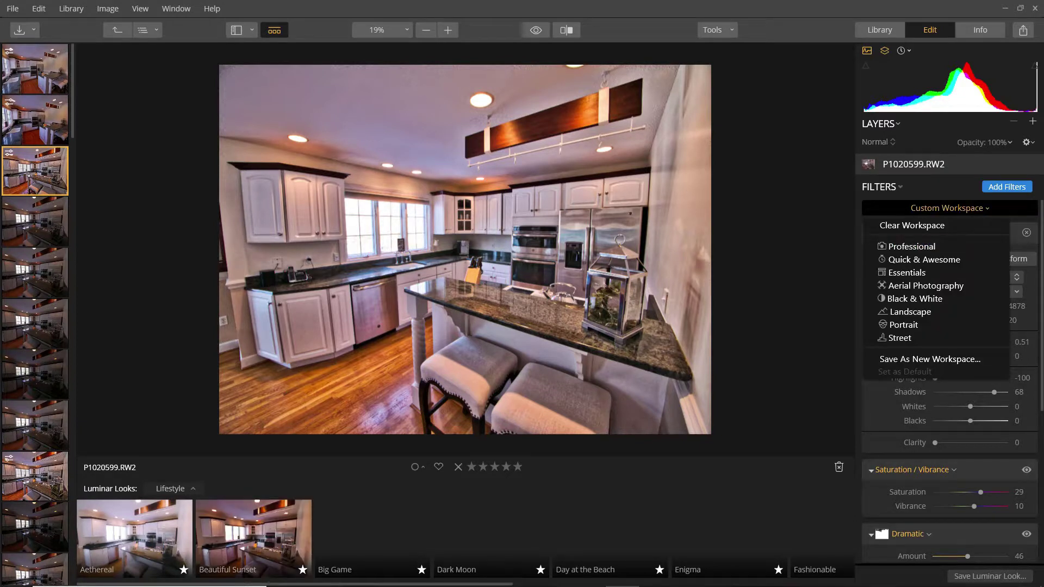
left_click(911, 246)
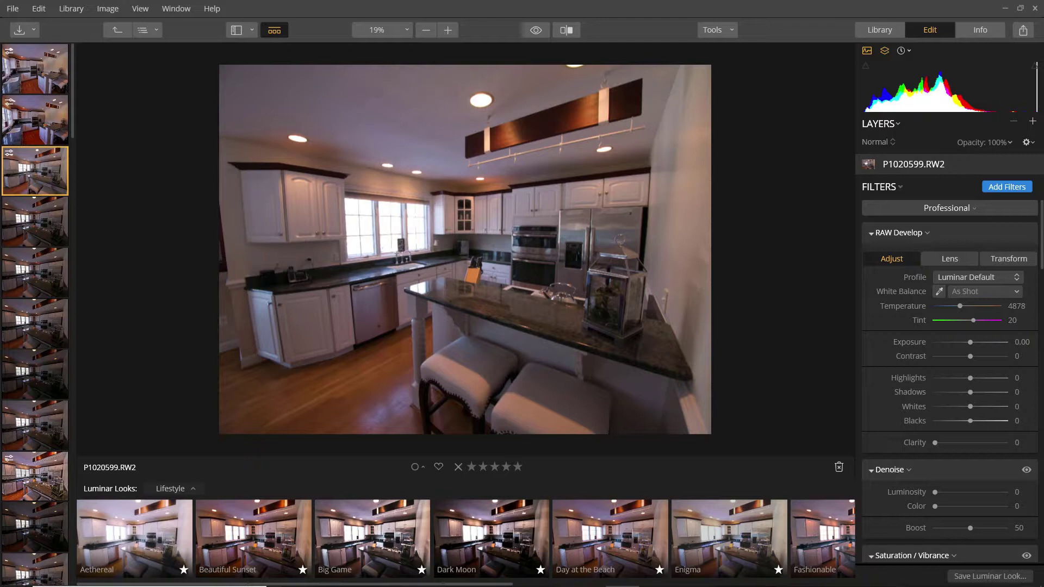
scroll(34, 314, "down", 2)
scroll(35, 314, "up", 2)
Try the HDR Look from the Lifestyle collection on the kitchen photo and undo it.
left_click(173, 488)
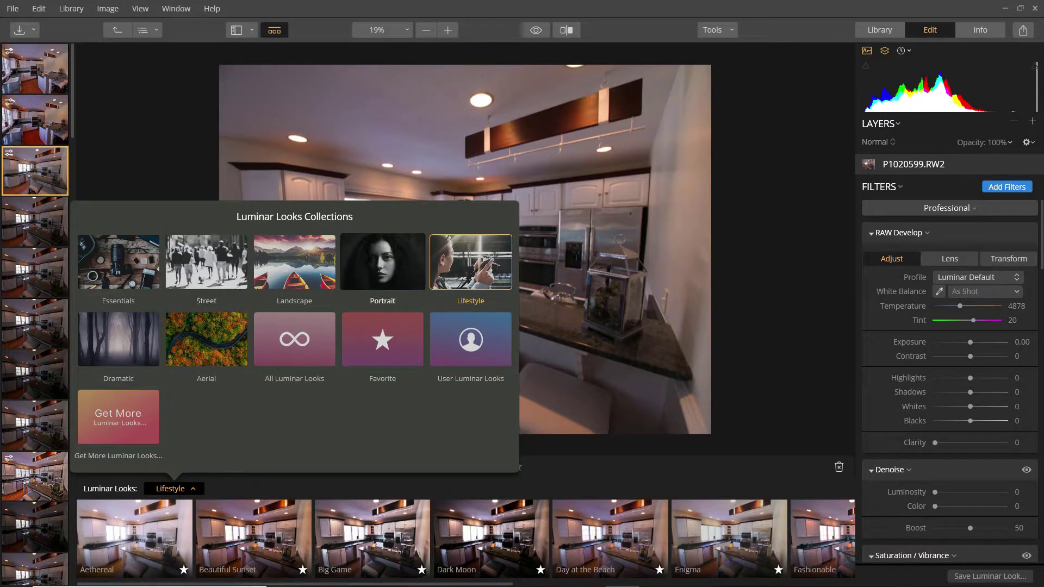
scroll(466, 538, "down", 5)
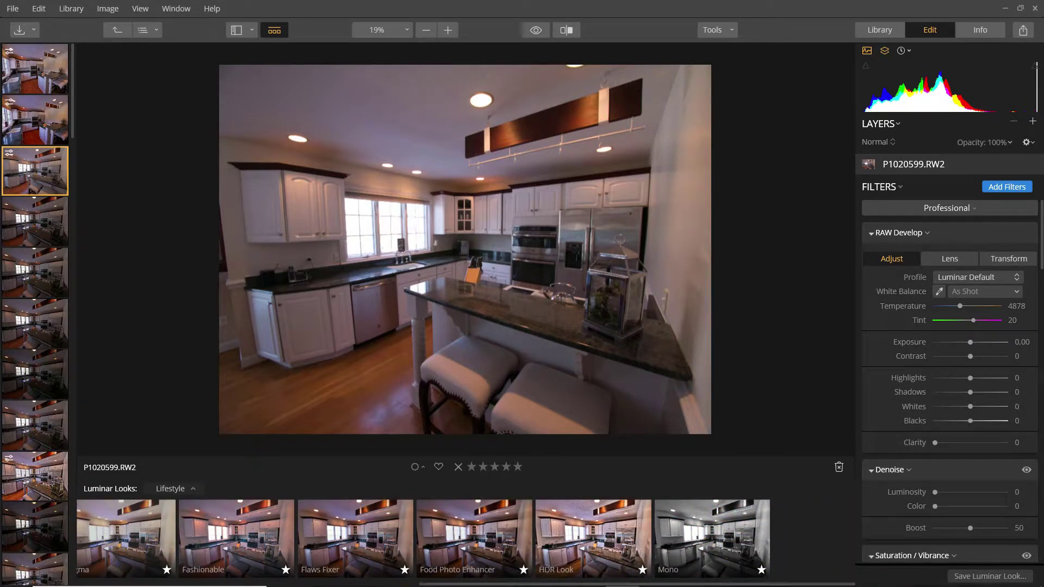
left_click(593, 539)
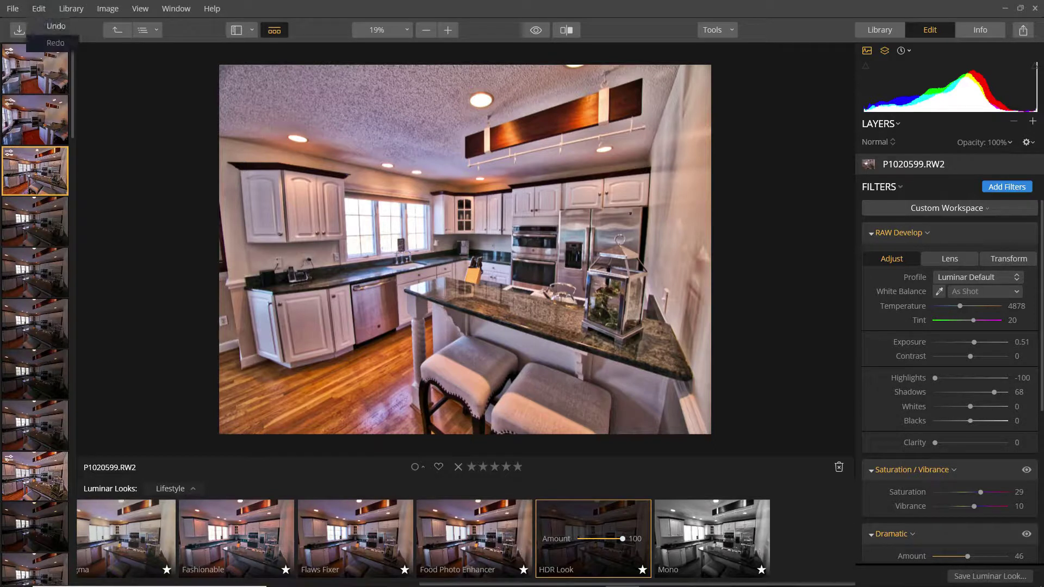
key("ctrl+z")
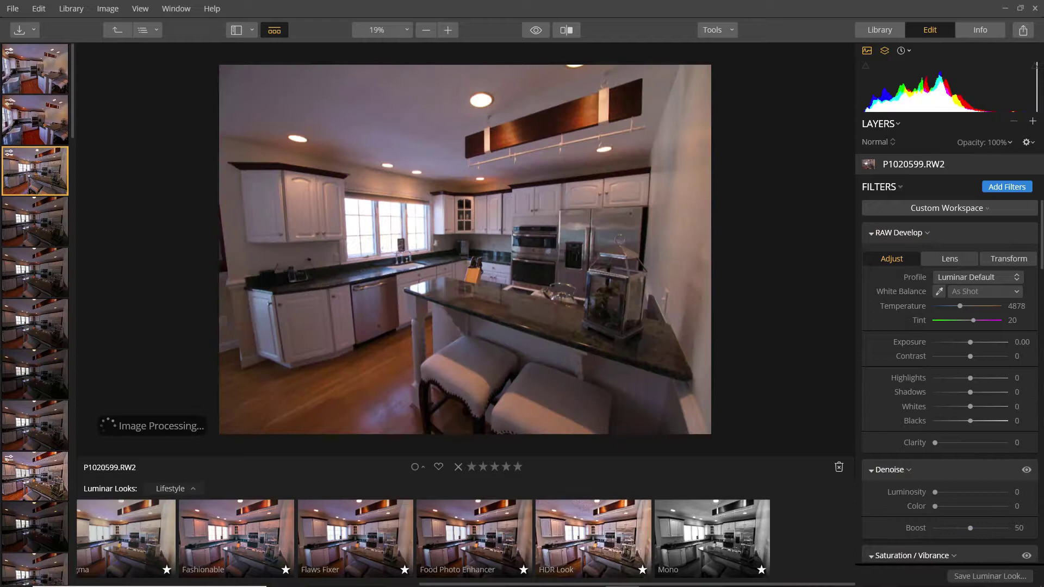
In RAW Develop, set Temperature to 5807, Tint 18, Highlights -98, Shadows 39, Whites -76, Blacks 68 and Clarity 29.
scroll(951, 381, "down", 1)
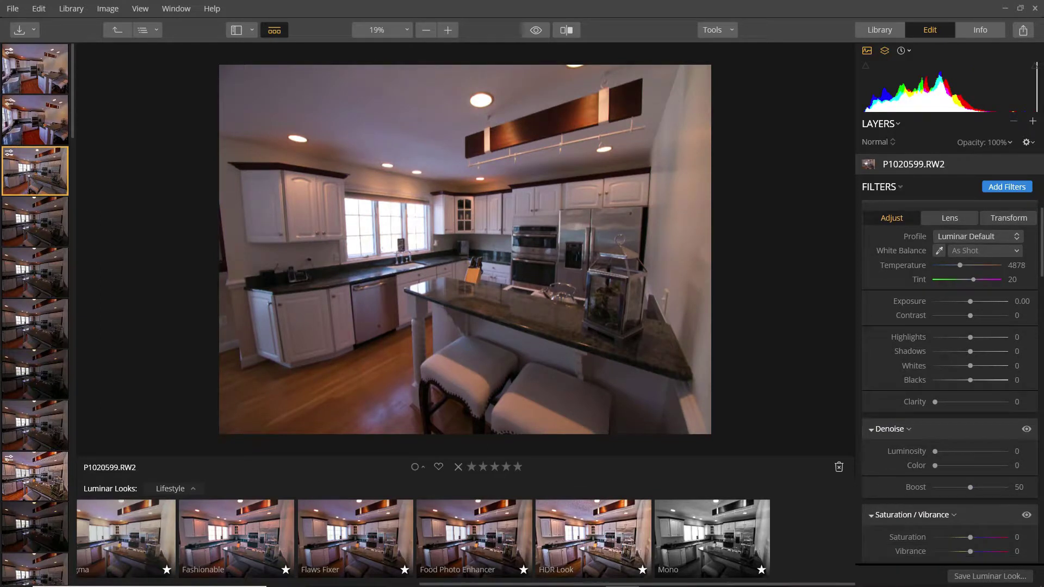
left_click_drag(971, 337, 994, 381)
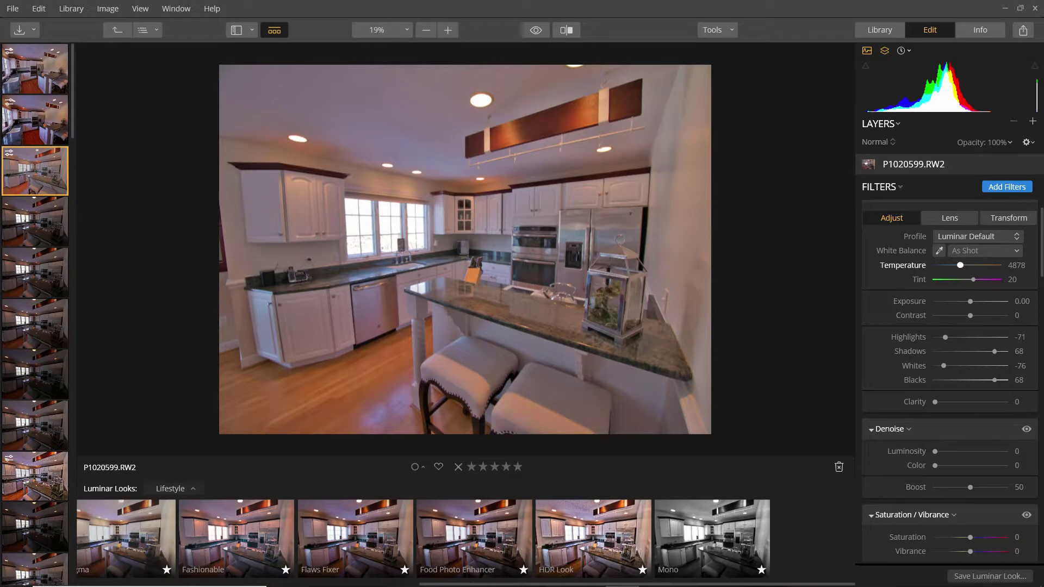
left_click_drag(945, 338, 936, 337)
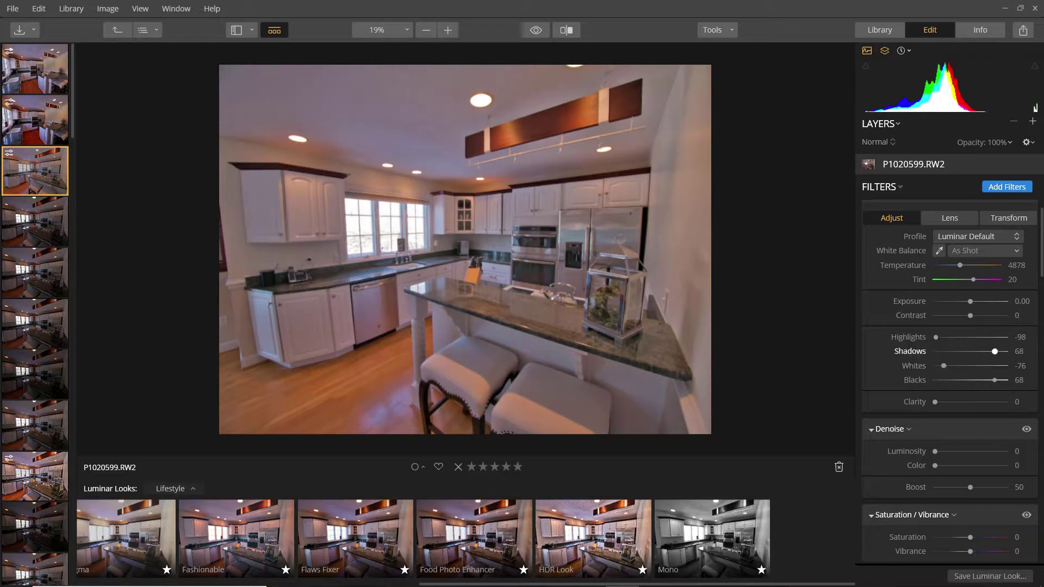
left_click_drag(995, 351, 985, 351)
left_click_drag(935, 402, 955, 402)
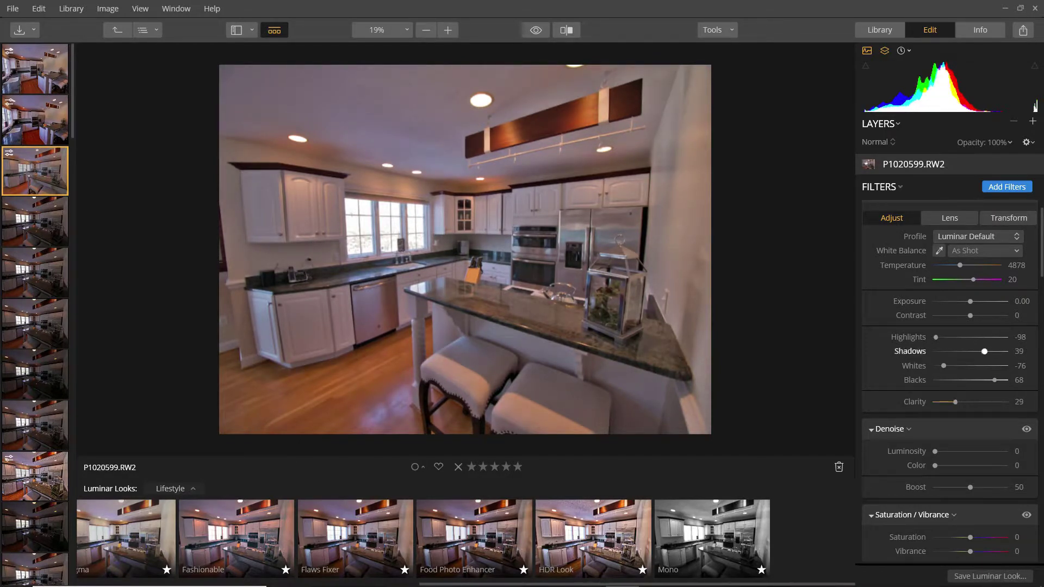
left_click_drag(974, 280, 965, 265)
Set the Accent AI Filter boost to 33 and the Dehaze amount to 15.
scroll(968, 304, "down", 5)
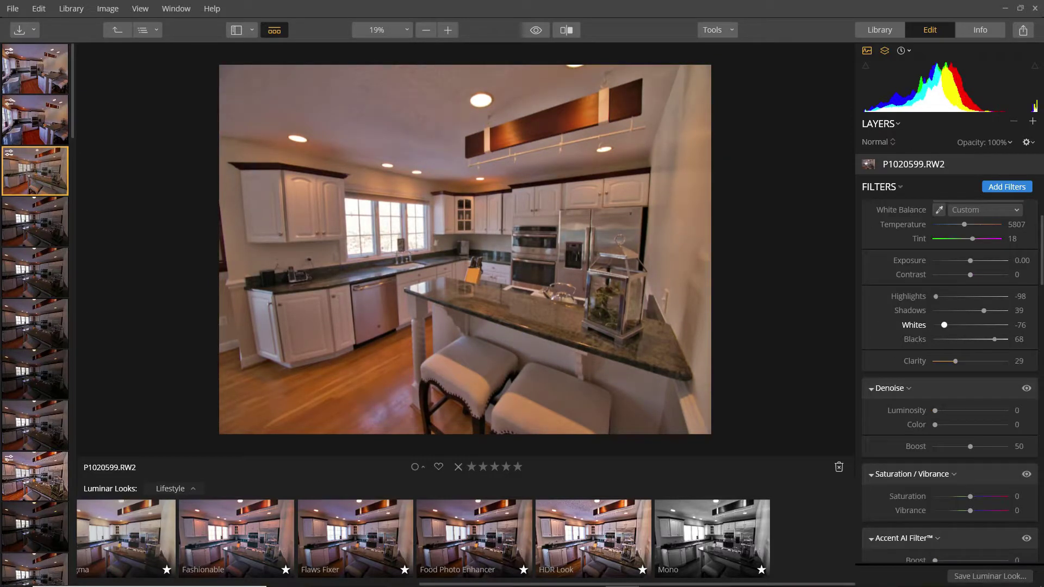
scroll(968, 327, "down", 3)
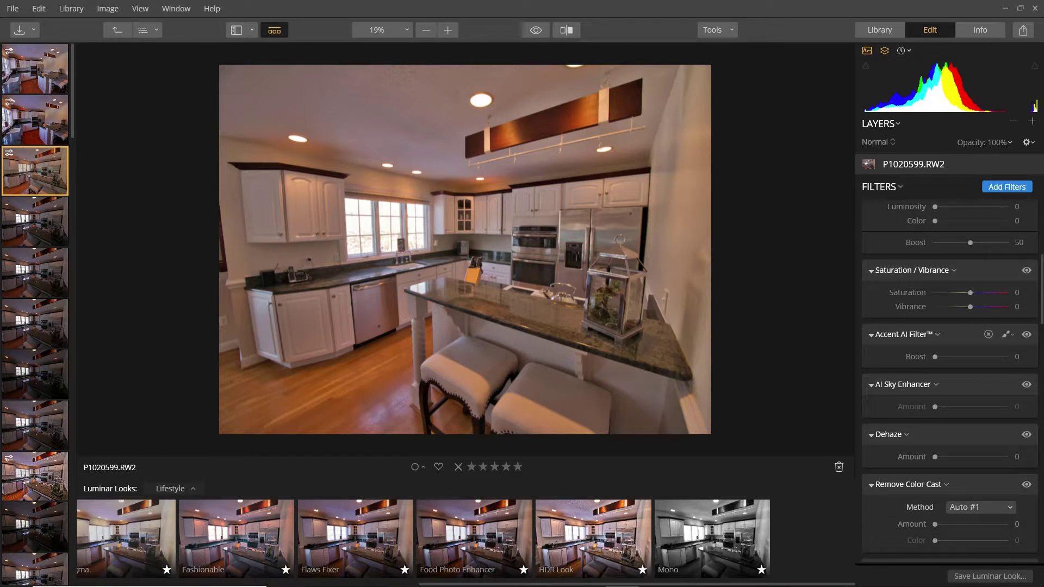
left_click_drag(935, 357, 958, 357)
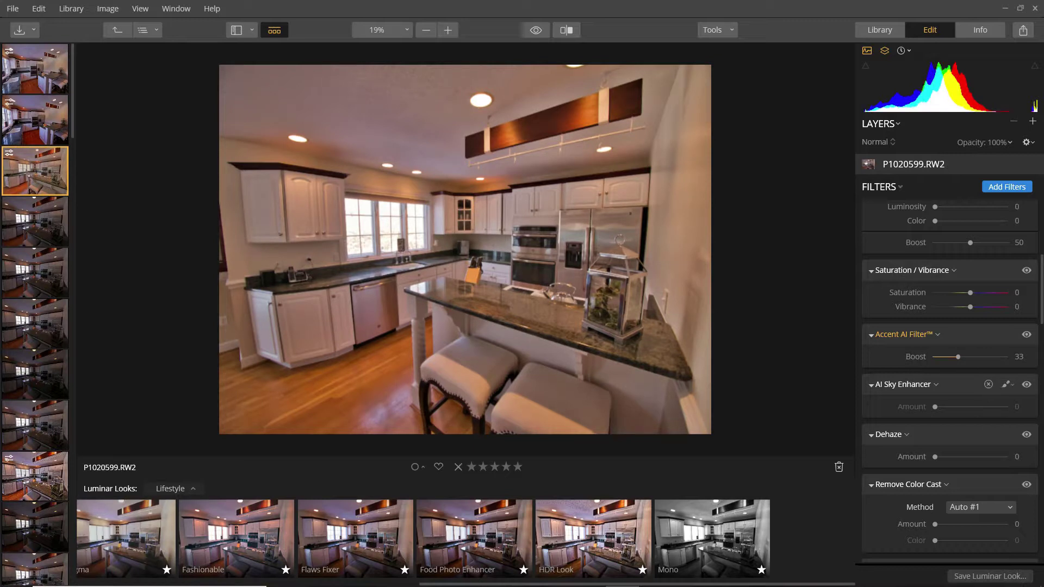
scroll(952, 438, "down", 1)
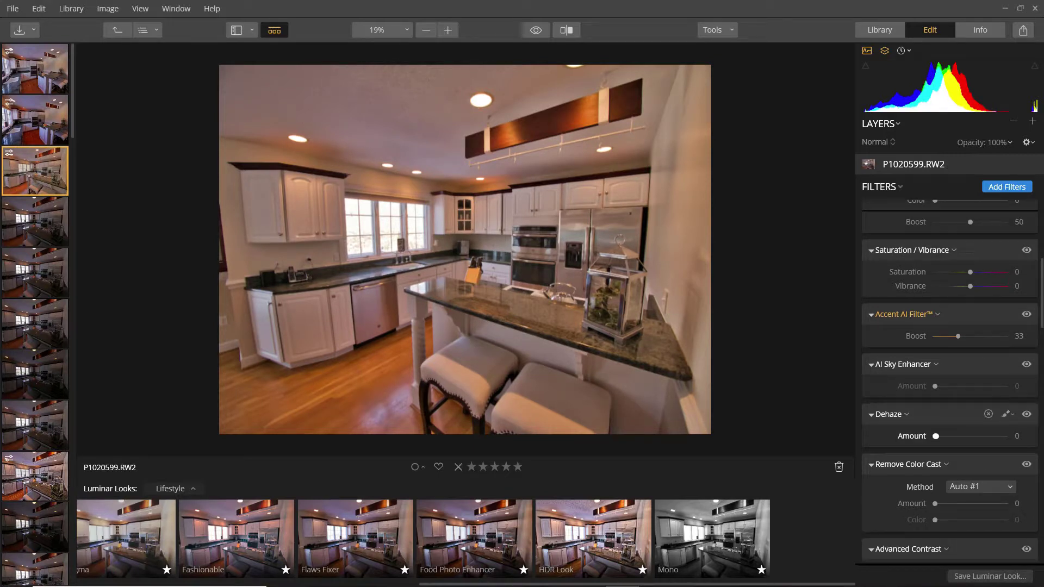
left_click_drag(936, 436, 946, 436)
scroll(946, 436, "down", 2)
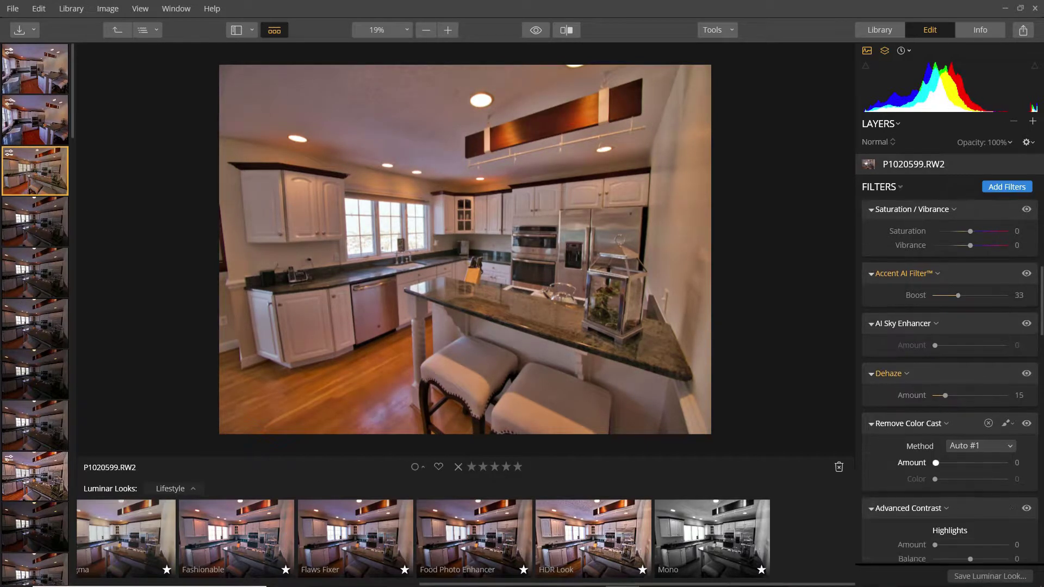
scroll(946, 463, "down", 1)
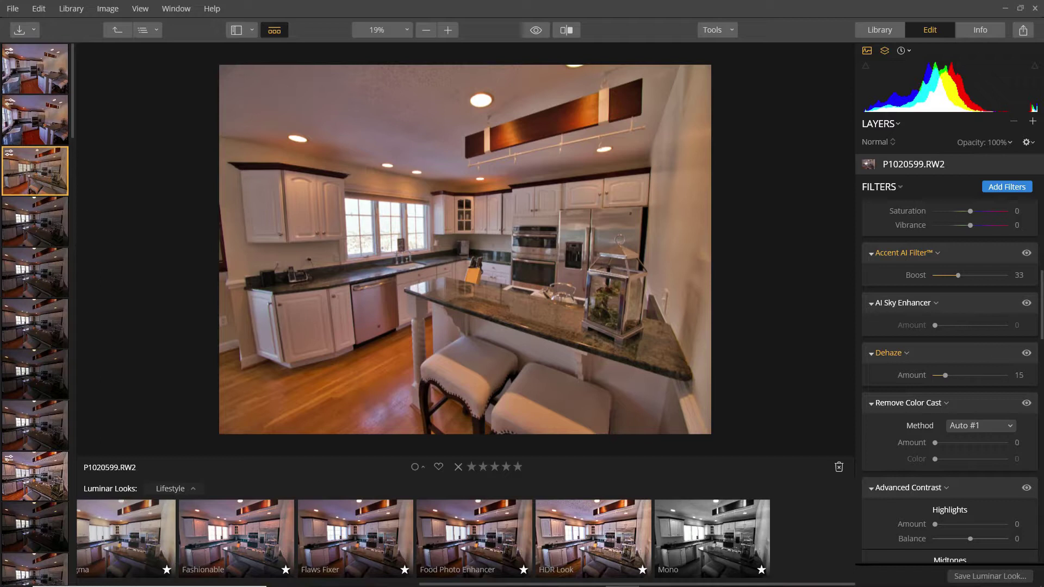
Open the filters catalog with descriptions enabled and read about filters such as Accent AI, Dehaze and Details Enhancer.
left_click(882, 187)
key("Escape")
scroll(950, 381, "up", 3)
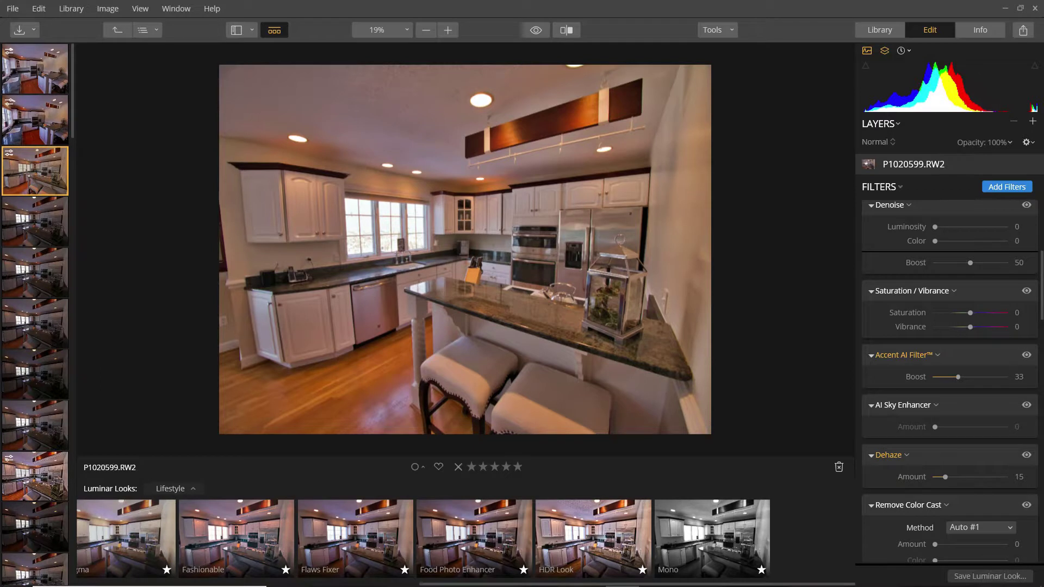
left_click(1007, 186)
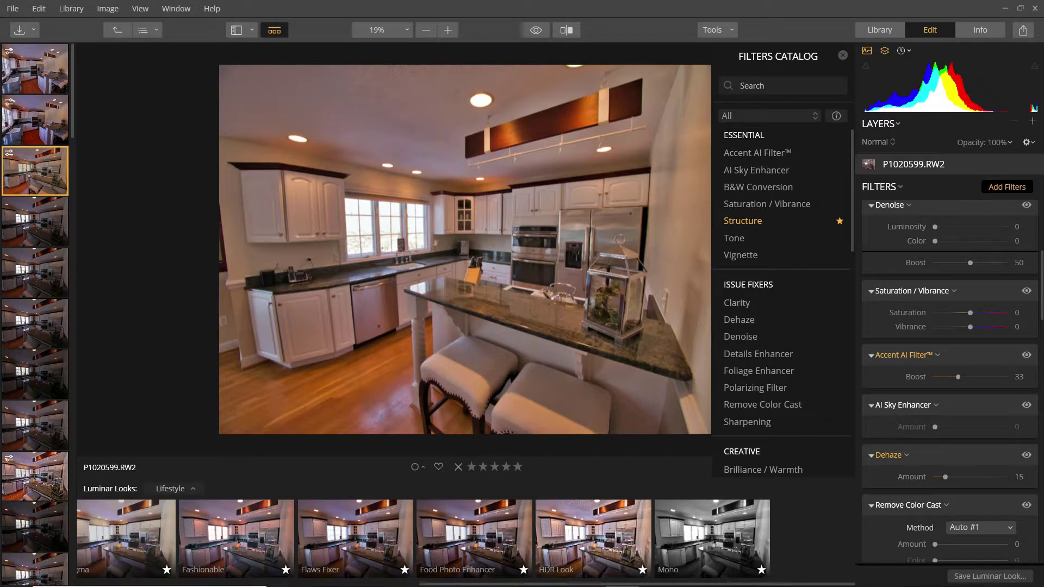
left_click(836, 116)
mouse_move(762, 153)
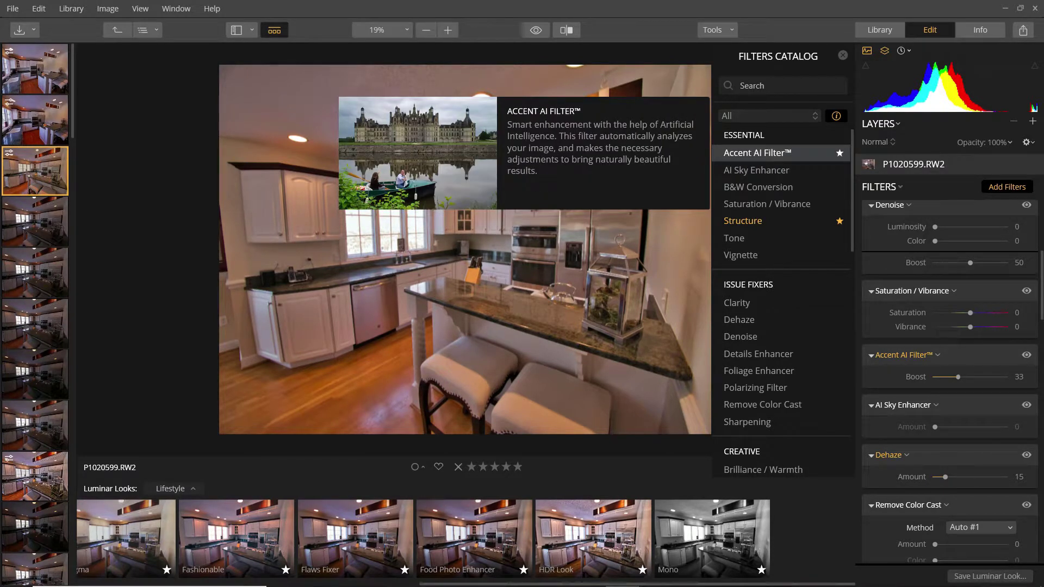
mouse_move(761, 238)
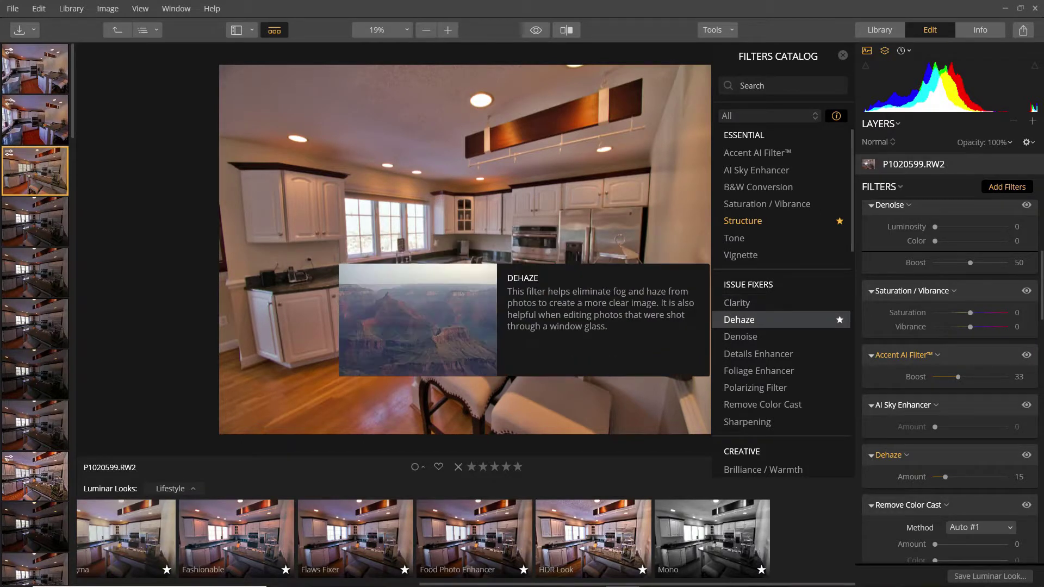
mouse_move(762, 336)
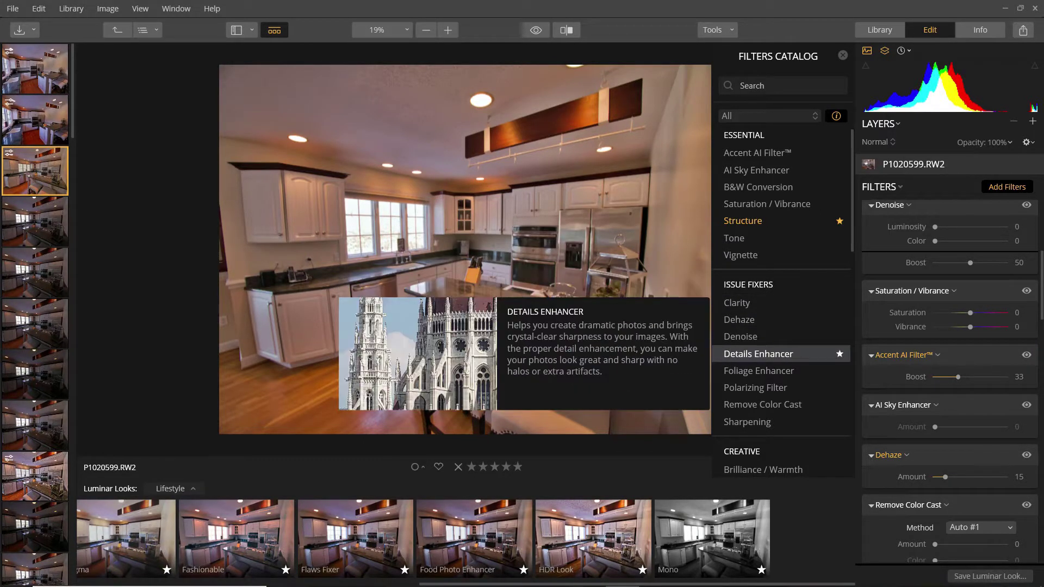
mouse_move(762, 405)
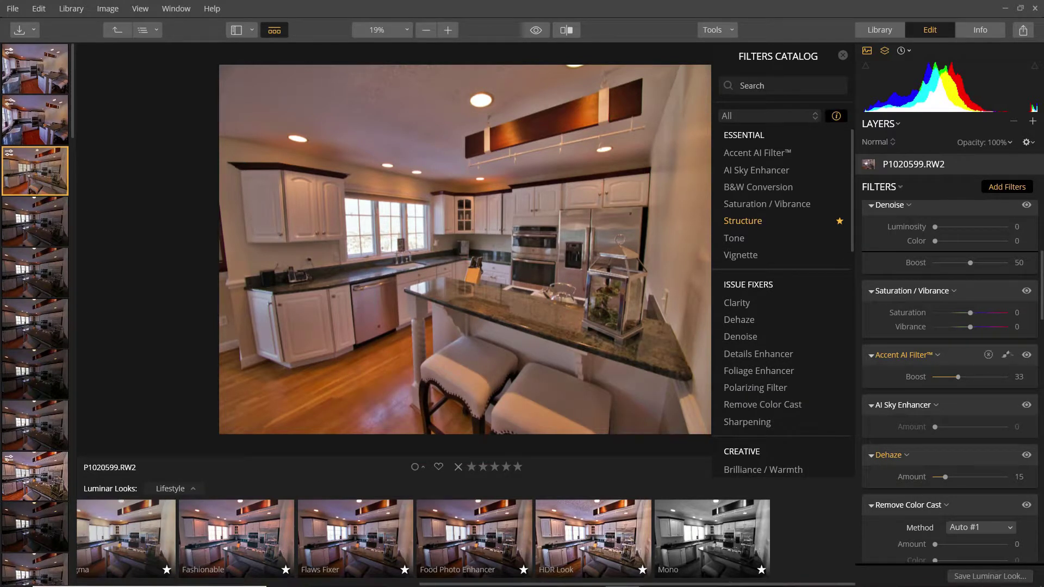
Paint a Structure filter mask over the kitchen below the ceiling, covering the cabinets, island, floor and stools, and finish the mask.
scroll(952, 359, "down", 1)
scroll(988, 381, "down", 5)
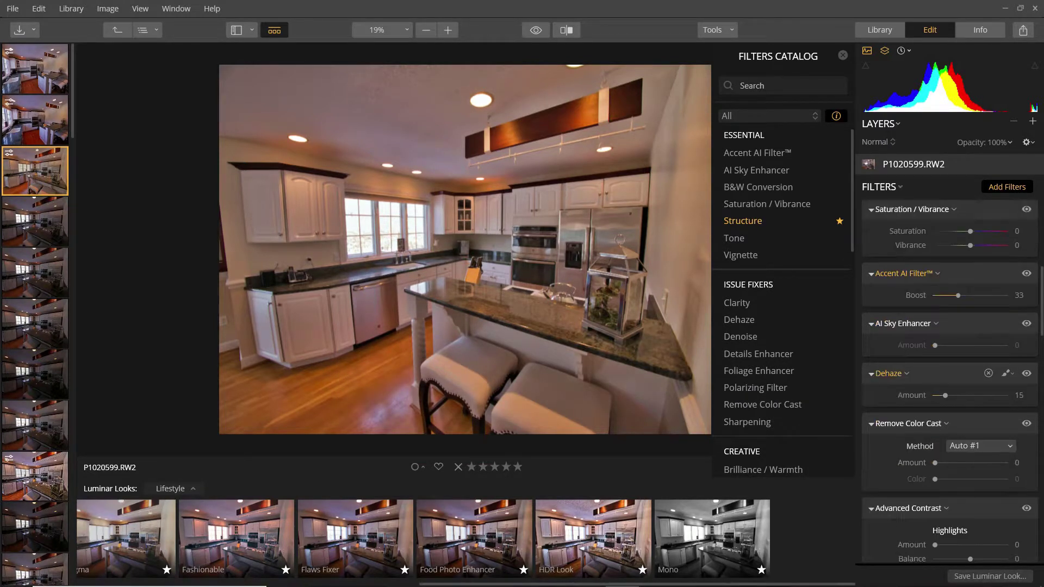
scroll(950, 381, "down", 3)
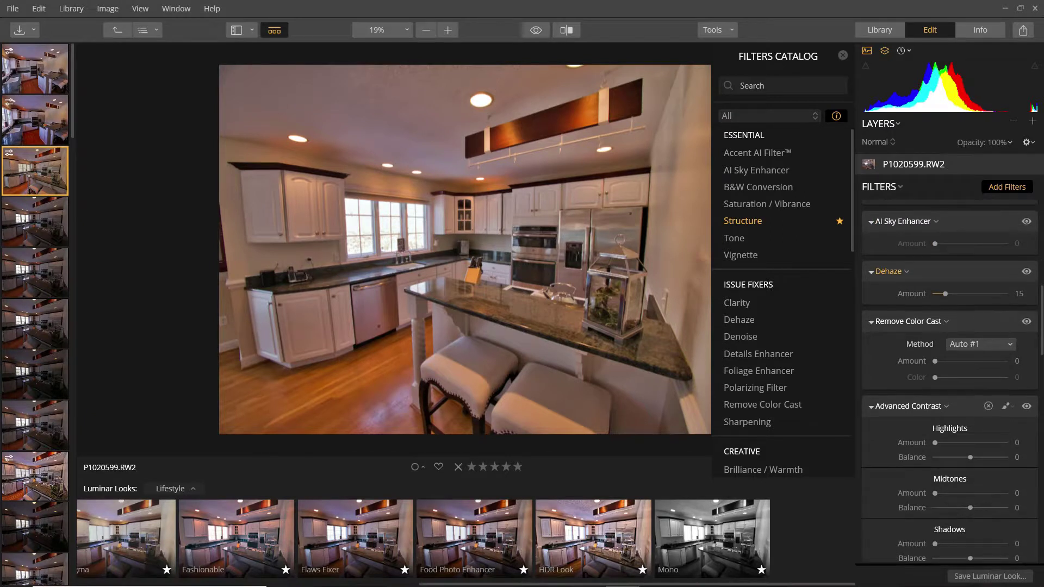
scroll(950, 381, "down", 6)
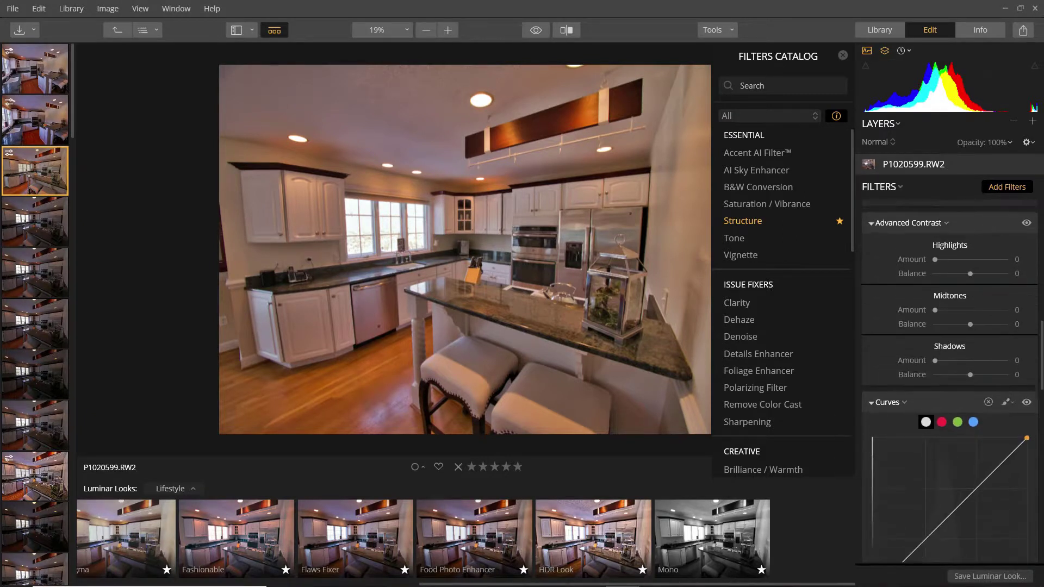
scroll(949, 380, "down", 1)
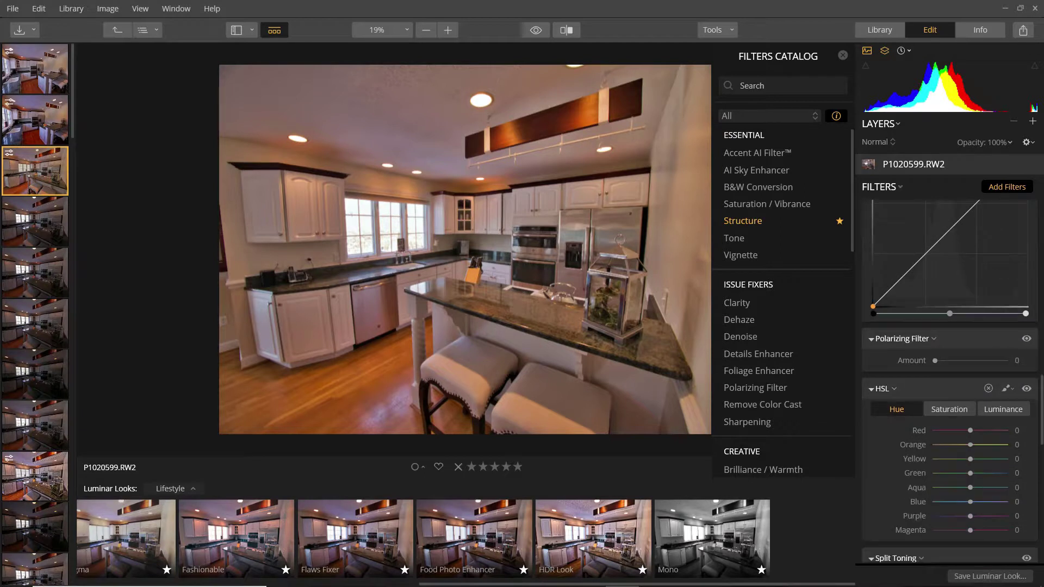
scroll(950, 381, "down", 10)
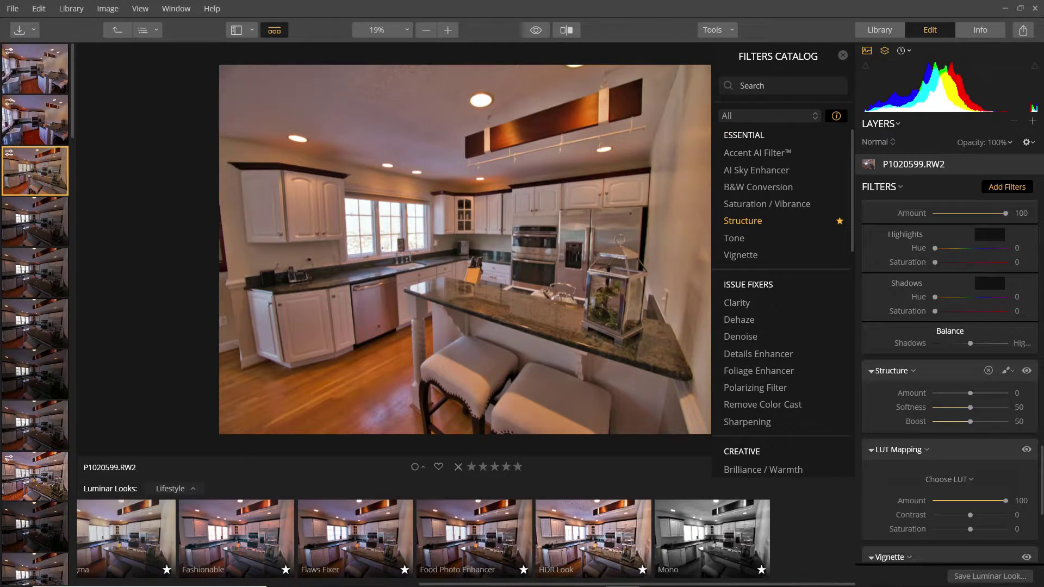
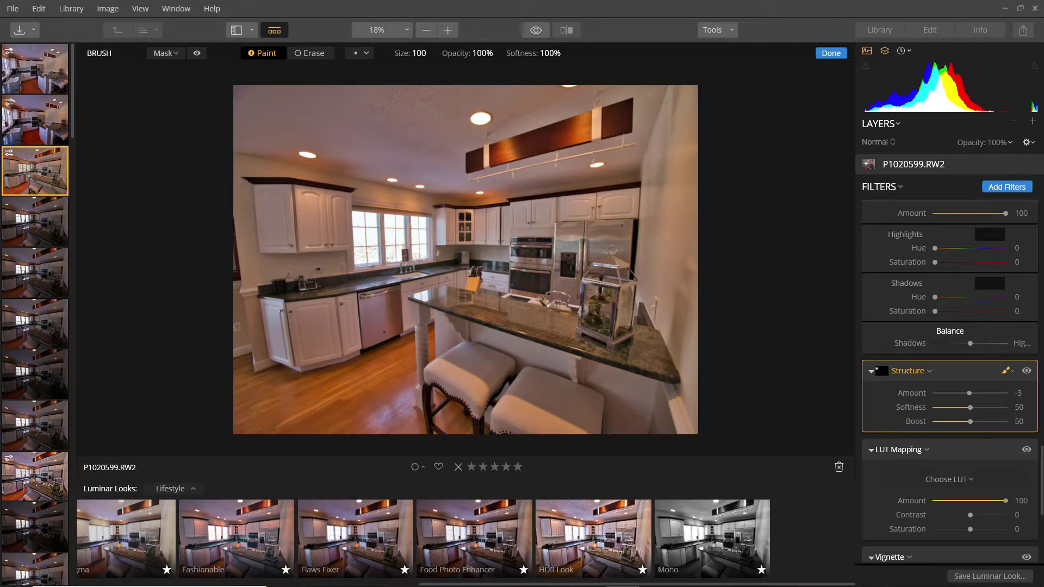
key("/")
key("/")
key("/")
mouse_move(462, 277)
left_mouse_down()
mouse_move(549, 305)
mouse_move(642, 308)
mouse_move(639, 380)
mouse_move(664, 405)
mouse_move(561, 392)
mouse_move(337, 422)
mouse_move(296, 416)
left_mouse_up()
mouse_move(467, 376)
left_mouse_down()
mouse_move(599, 343)
mouse_move(462, 327)
left_mouse_up()
mouse_move(604, 348)
left_mouse_down()
mouse_move(656, 305)
mouse_move(664, 218)
mouse_move(676, 240)
mouse_move(676, 326)
left_mouse_up()
left_click_drag(661, 408, 565, 422)
left_click_drag(240, 280, 240, 207)
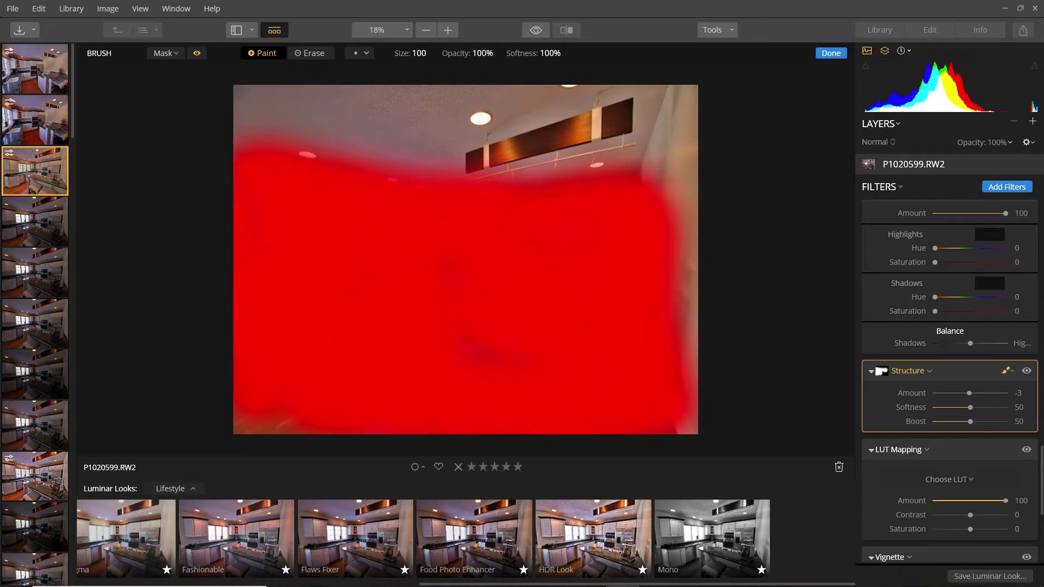
left_click_drag(471, 348, 261, 419)
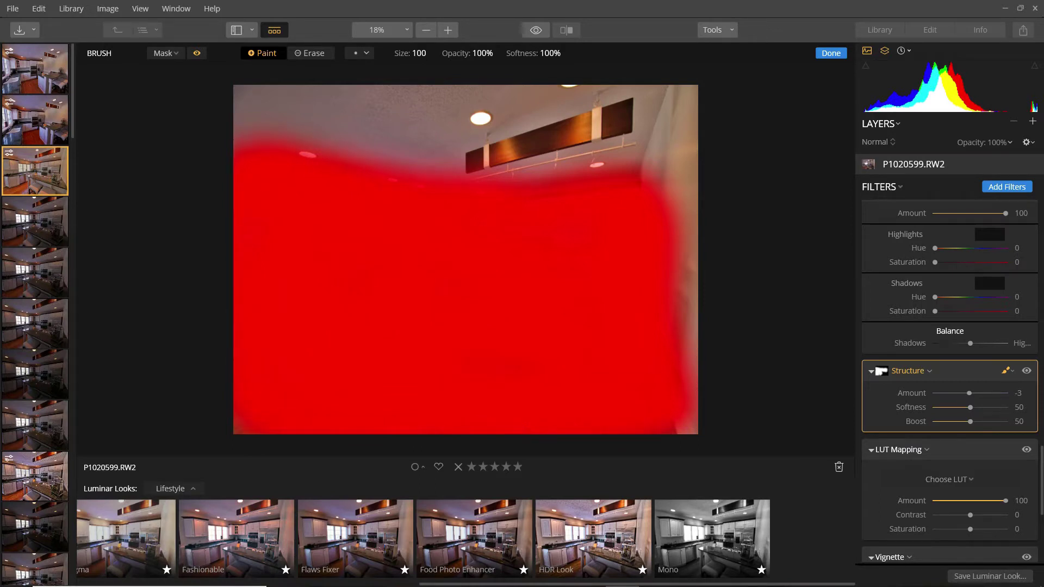
left_click_drag(674, 405, 682, 424)
key("slash")
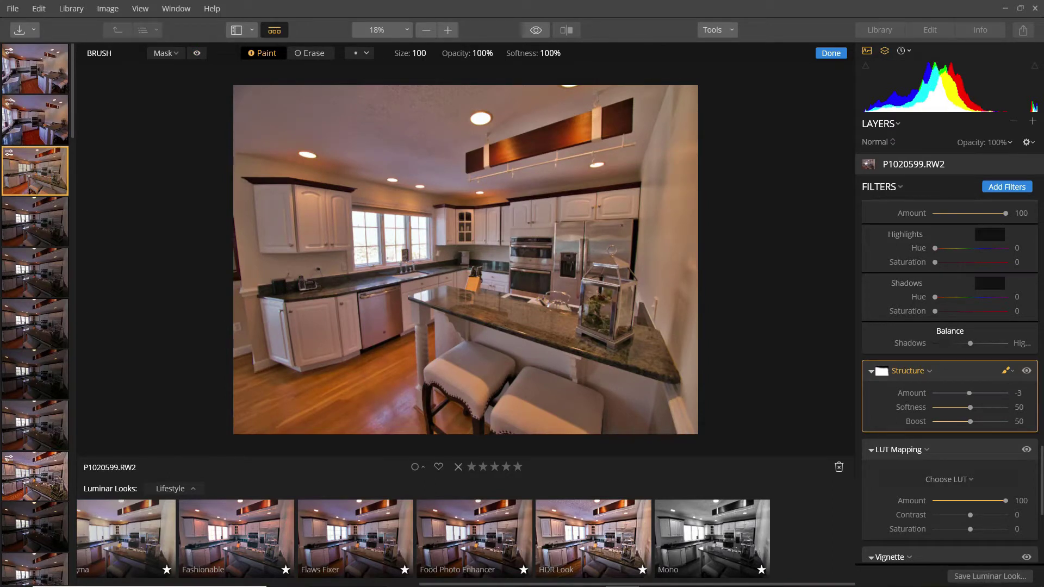
left_click(831, 53)
left_click(831, 53)
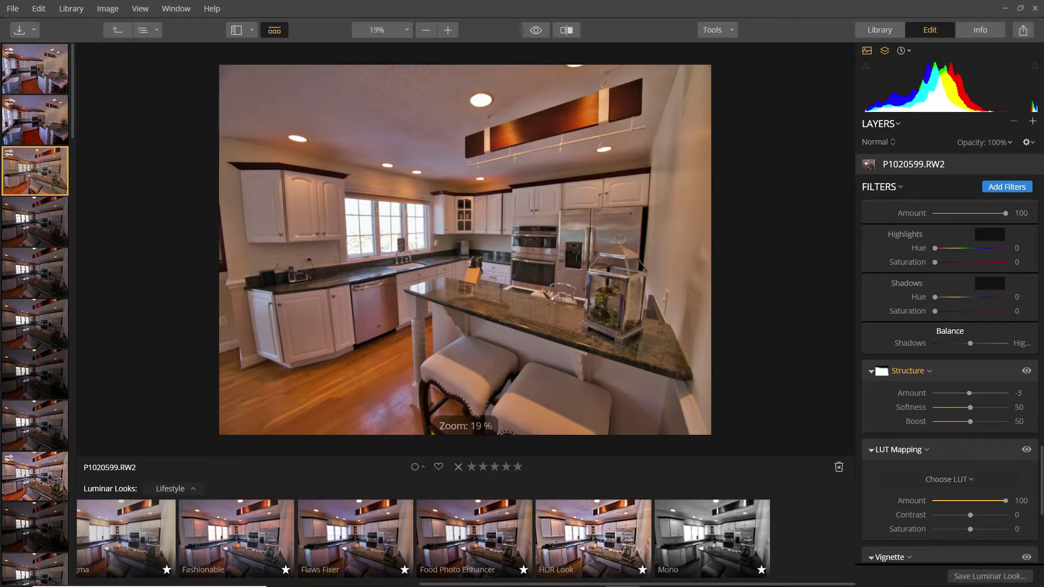
Set the masked Structure filter's Amount to 50.
left_click_drag(970, 392, 995, 392)
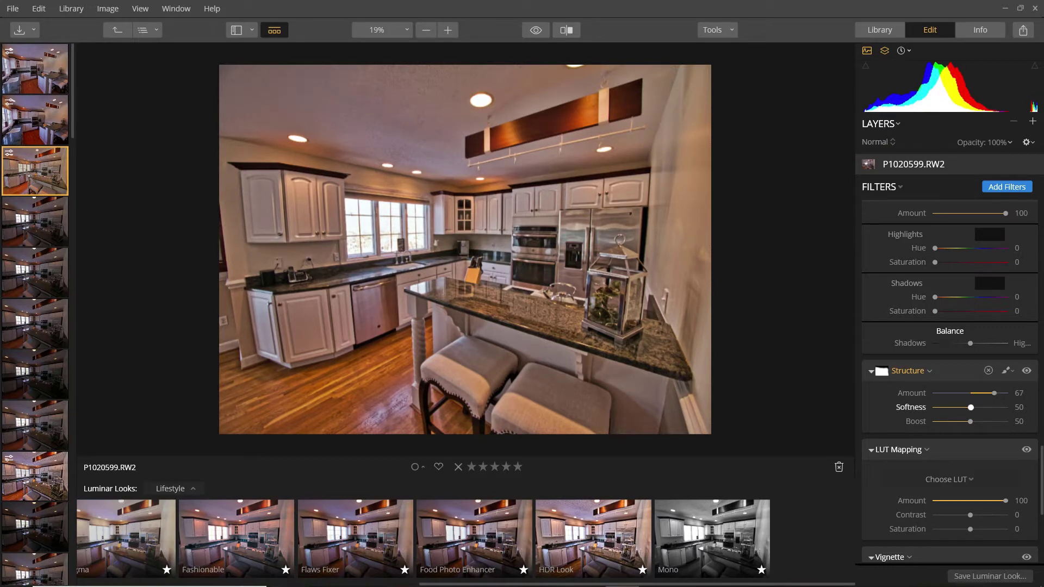
left_click_drag(994, 393, 988, 393)
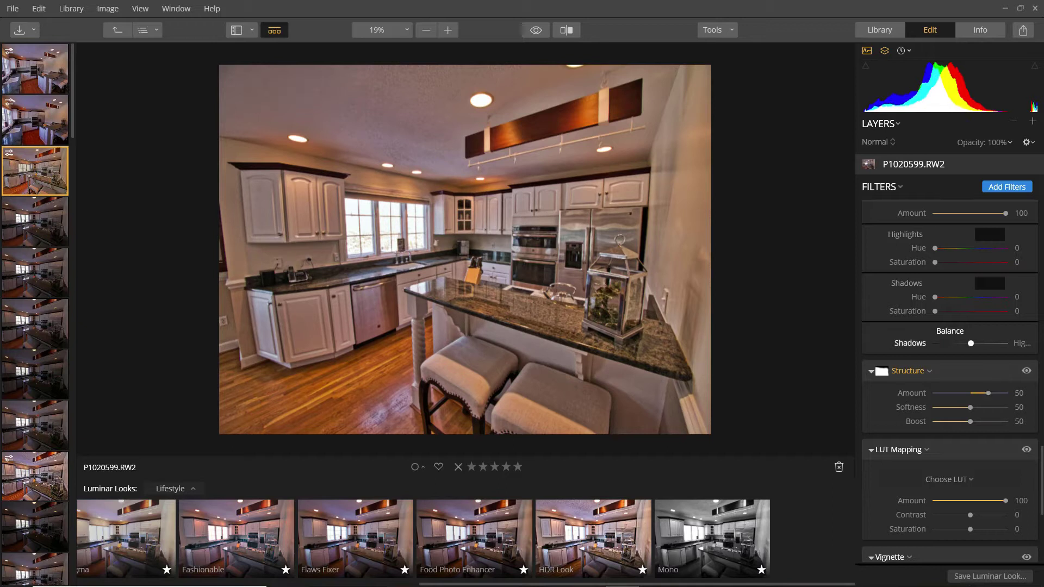
Shape the main Curves line with three points, raising the highlights and pulling the midtones and shadows slightly below the diagonal.
scroll(957, 515, "down", 1)
scroll(950, 381, "down", 2)
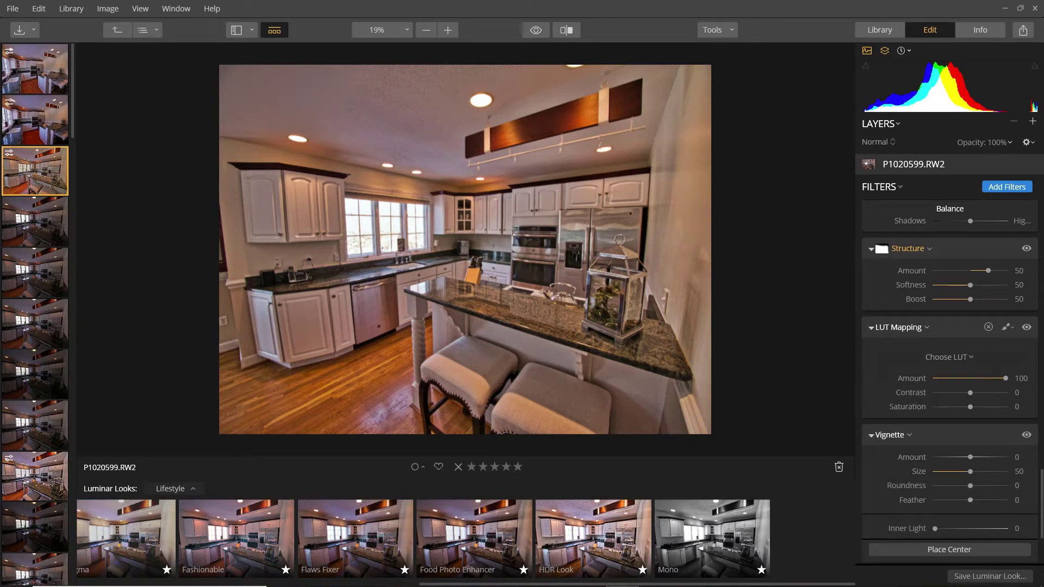
scroll(949, 381, "down", 3)
scroll(950, 380, "down", 1)
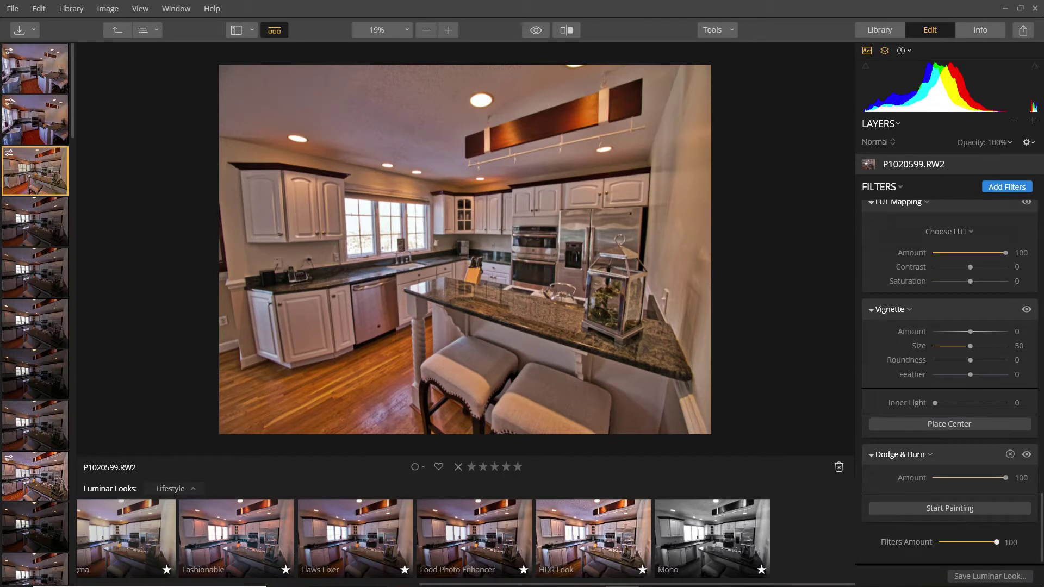
scroll(950, 381, "up", 10)
scroll(950, 381, "down", 5)
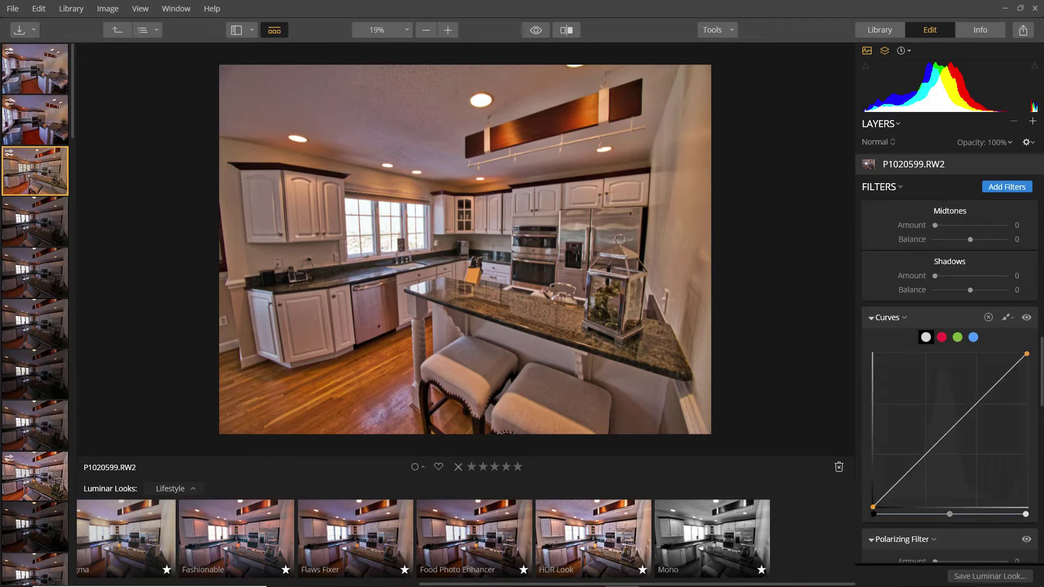
left_click_drag(991, 390, 990, 382)
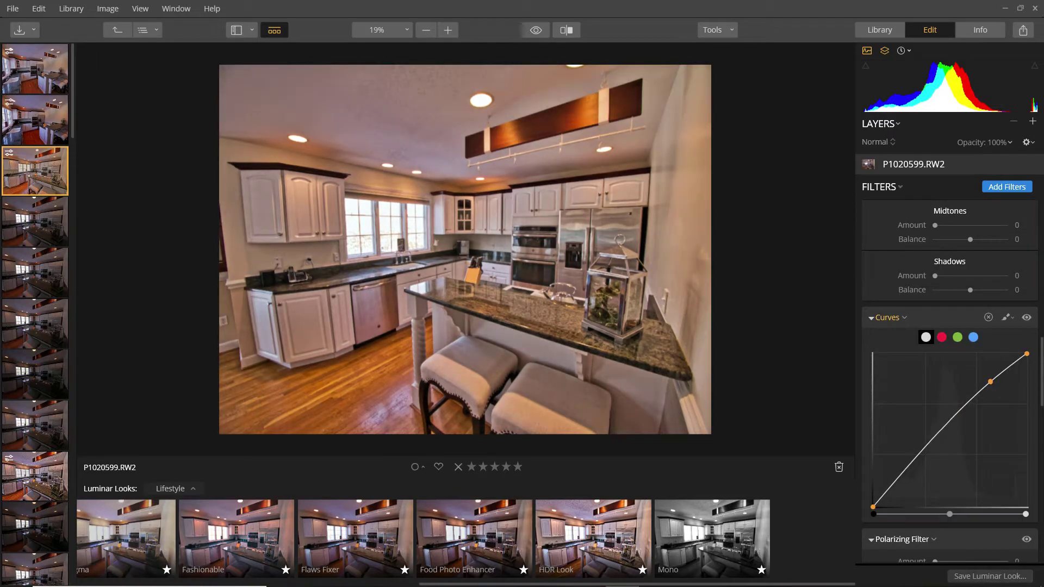
left_click_drag(947, 422, 953, 434)
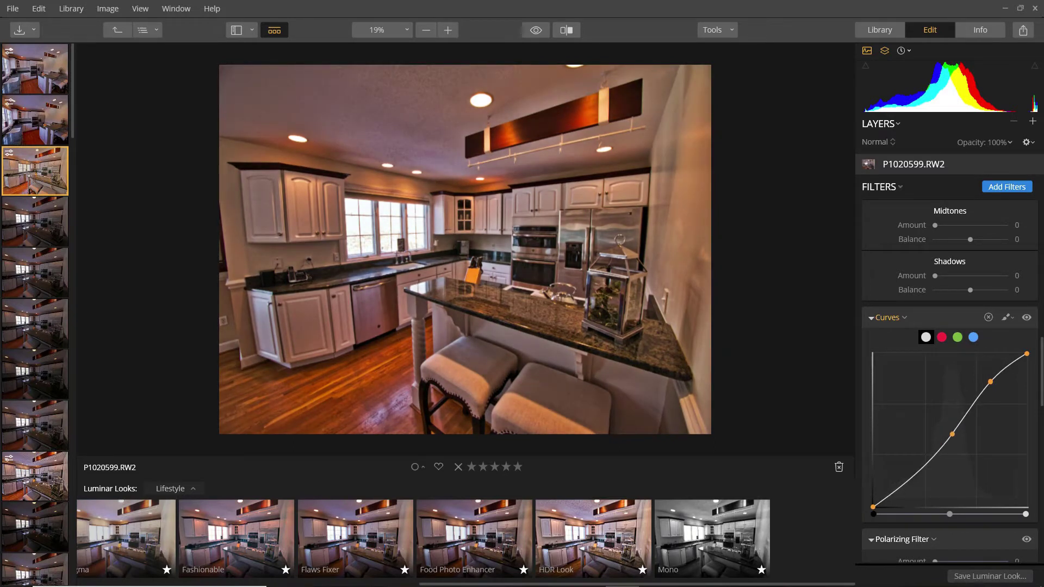
left_click(908, 479)
left_click_drag(908, 480, 905, 479)
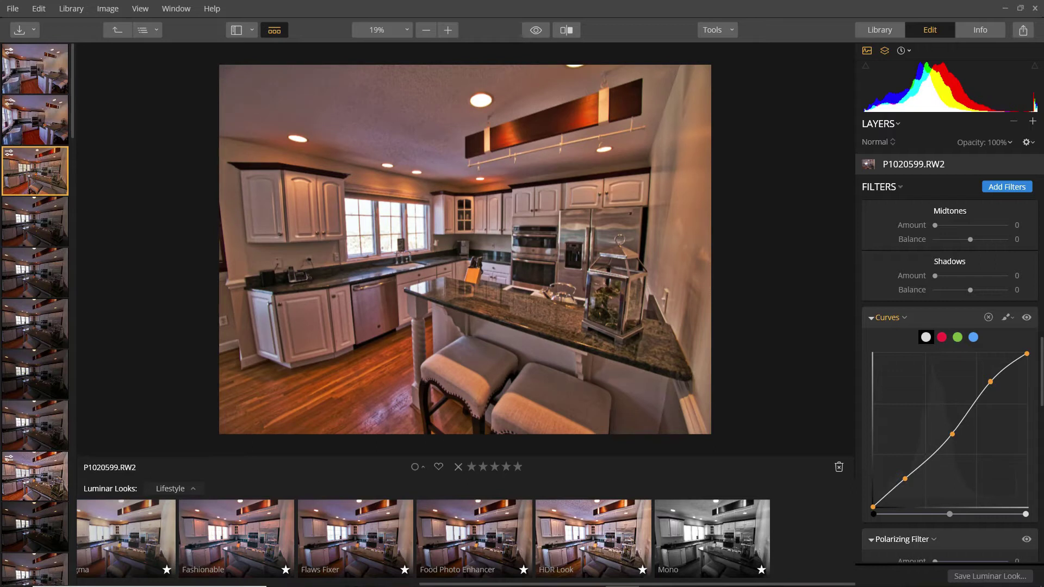
Compare the original and edited kitchen photo by sweeping the before/after divider across the image, then close the comparison.
scroll(970, 321, "up", 2)
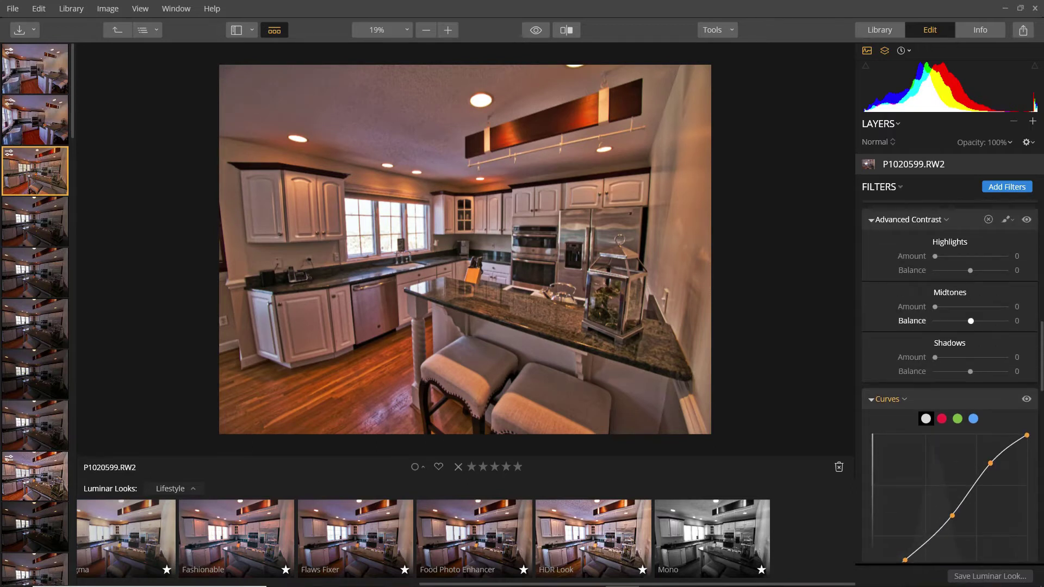
scroll(971, 320, "up", 8)
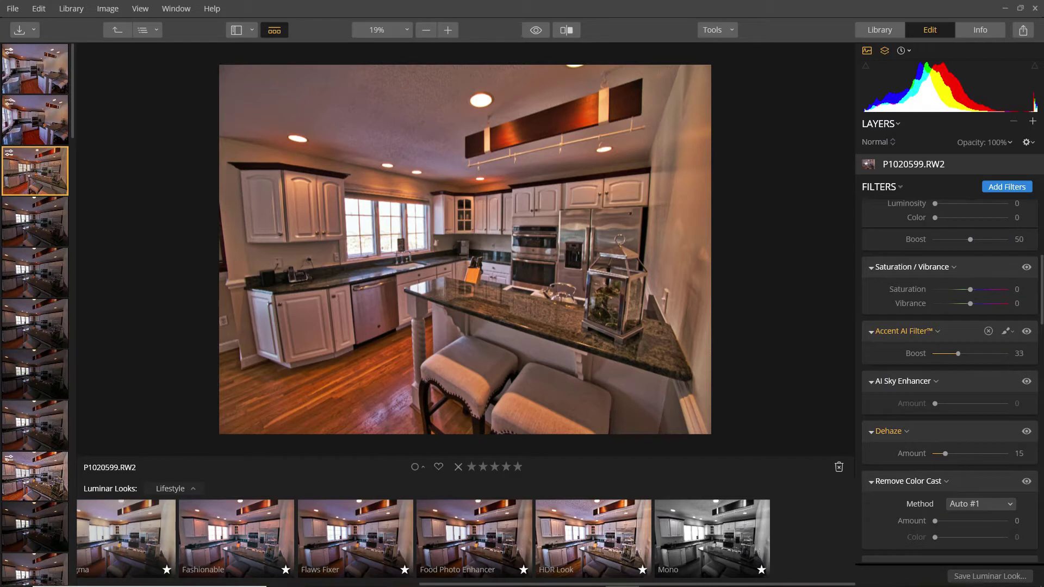
scroll(952, 381, "up", 6)
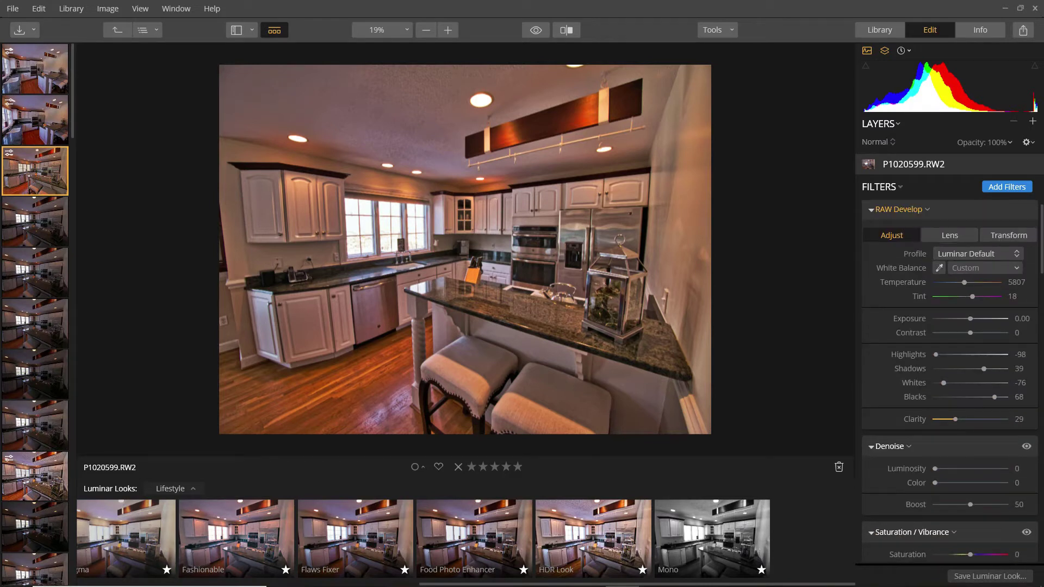
key("semicolon")
left_click_drag(464, 249, 324, 245)
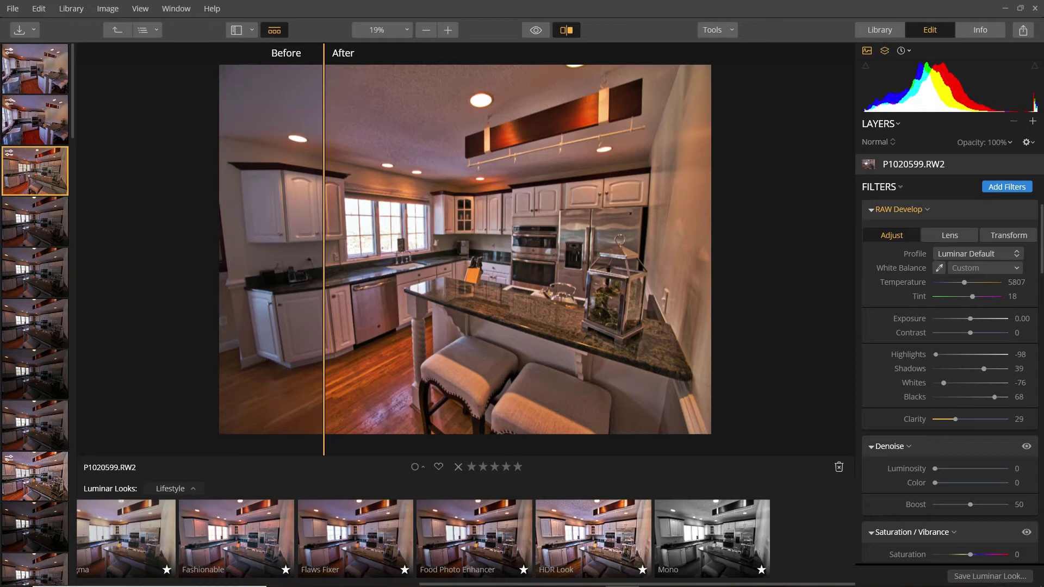
left_click_drag(324, 245, 382, 244)
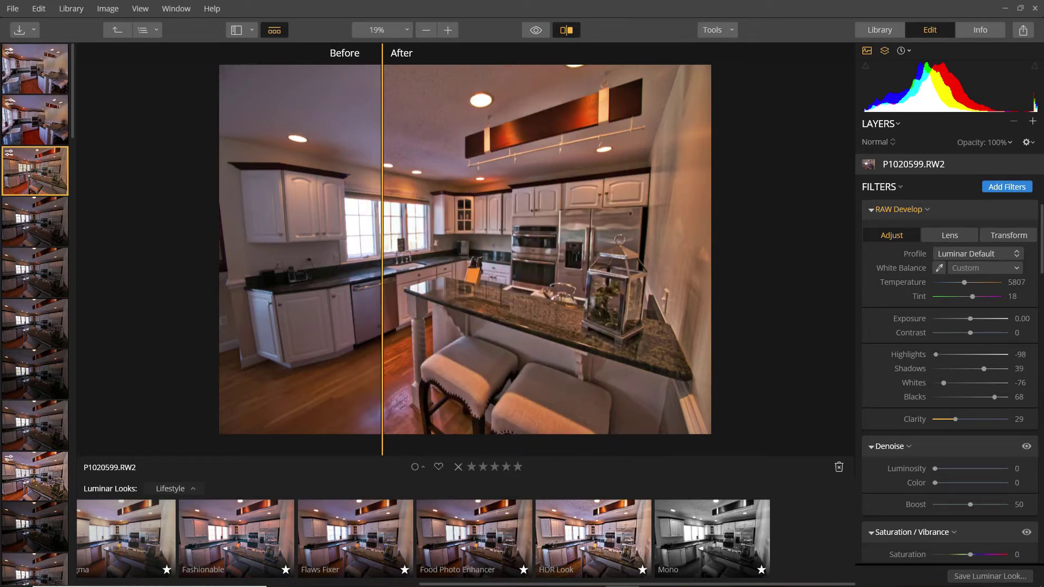
scroll(35, 314, "down", 2)
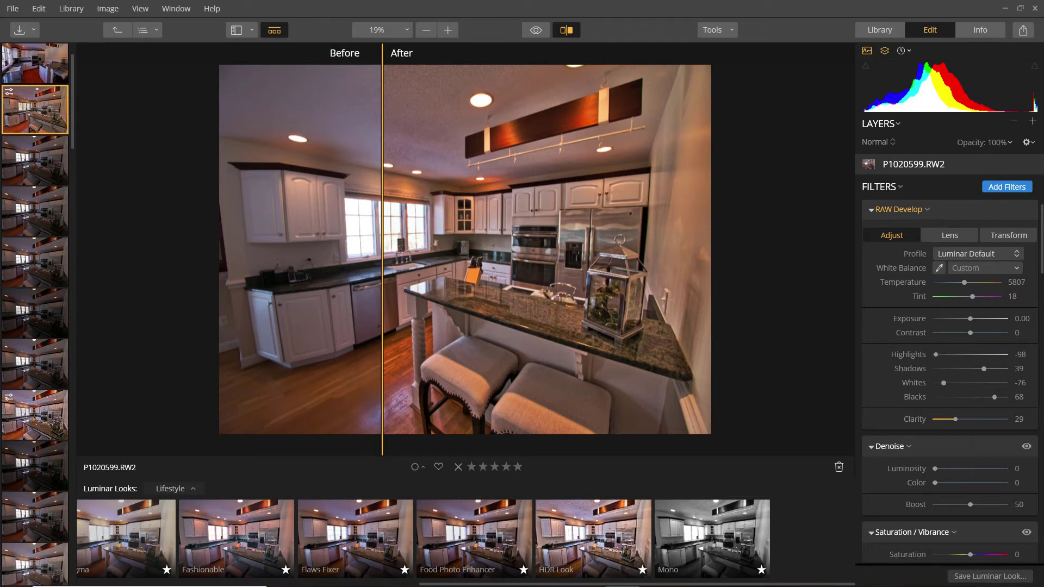
left_click_drag(382, 244, 642, 244)
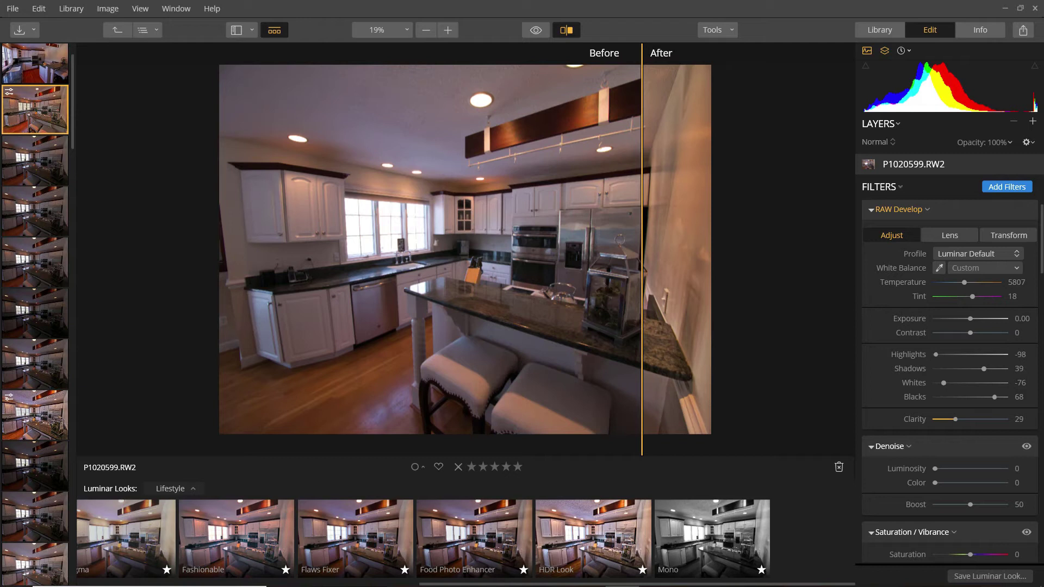
key(";")
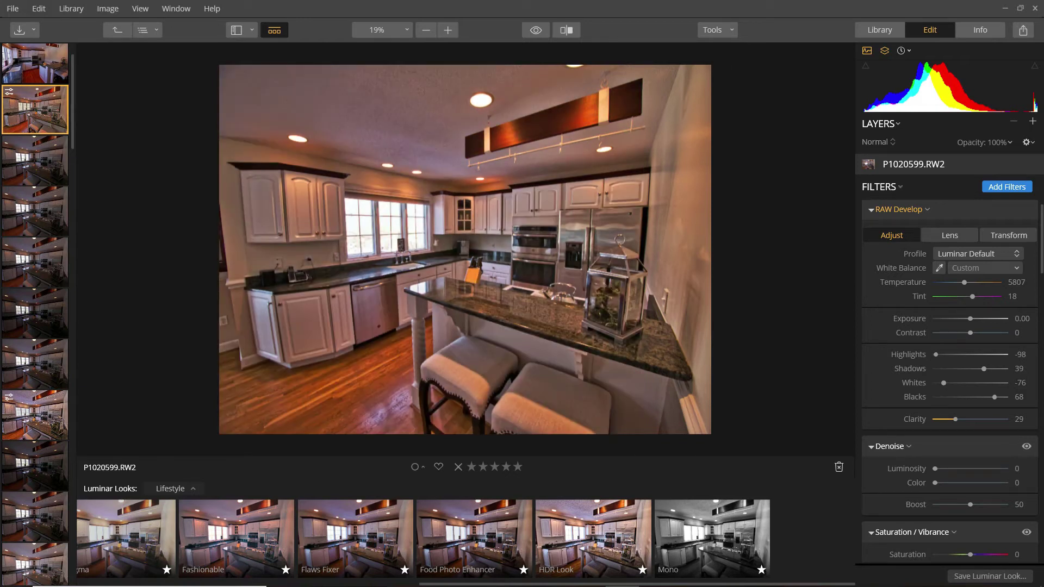
Export the edited photo as P1020599 in JPEG format at actual size, sRGB, 240 pixel/inch and quality 100.
left_click(12, 8)
left_click(35, 120)
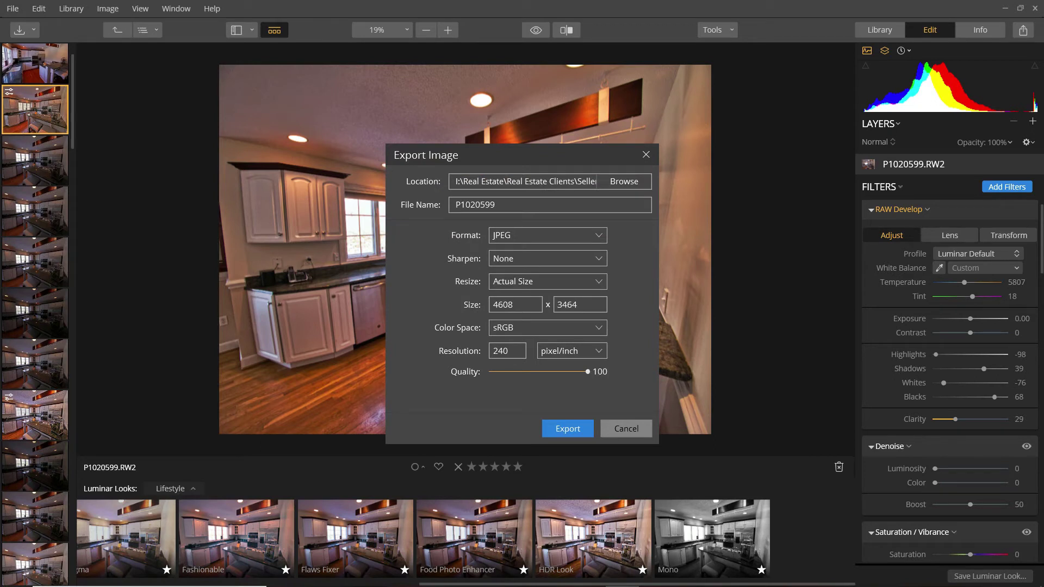
key("Return")
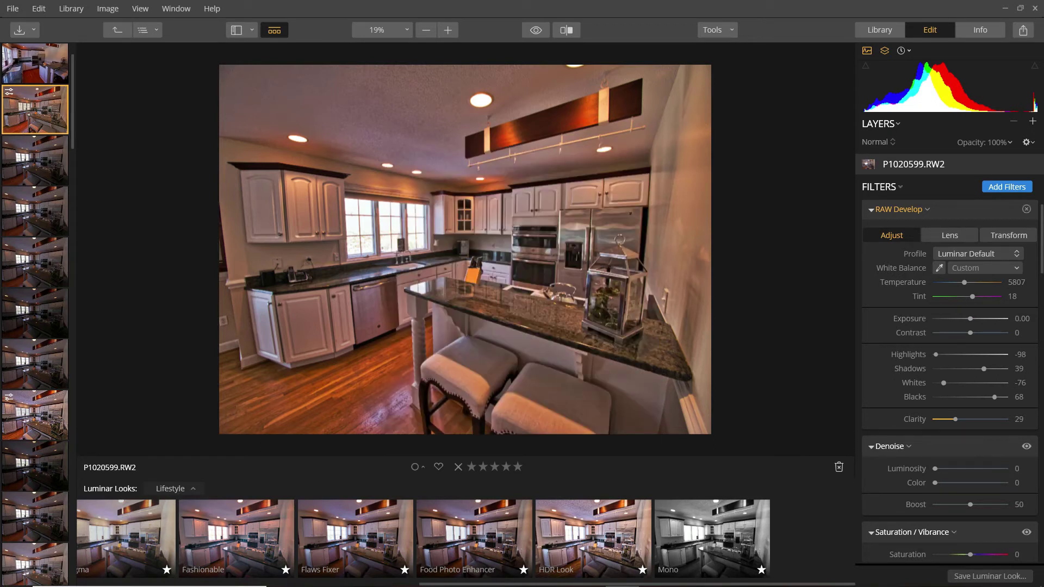